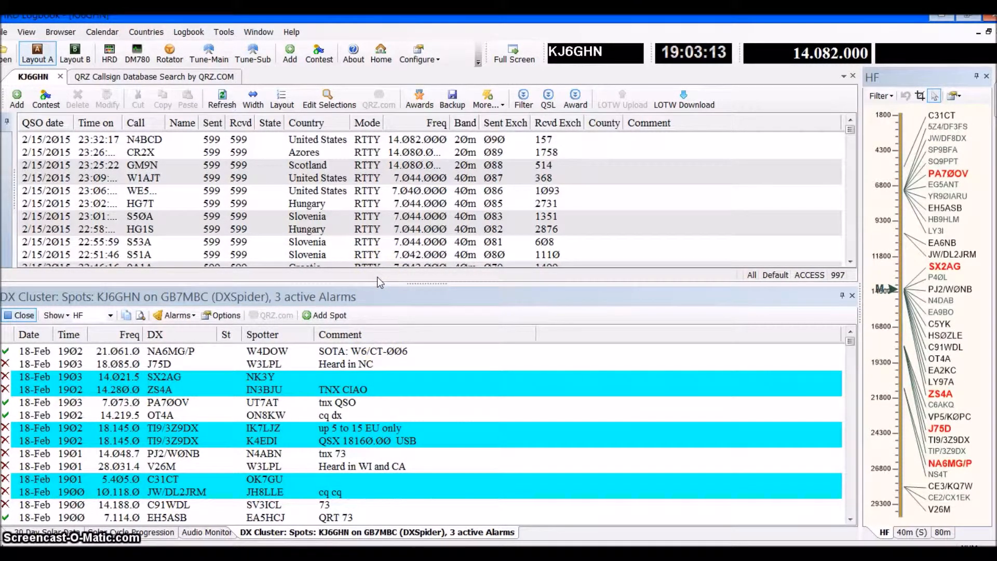
Check the version and build details of HRD Logbook, and close the information window
click(292, 33)
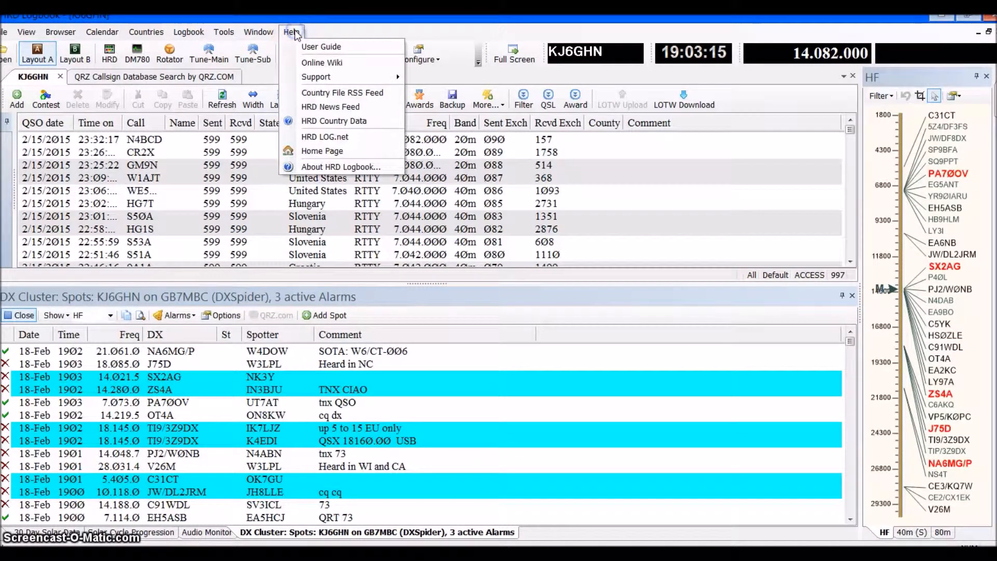
click(332, 167)
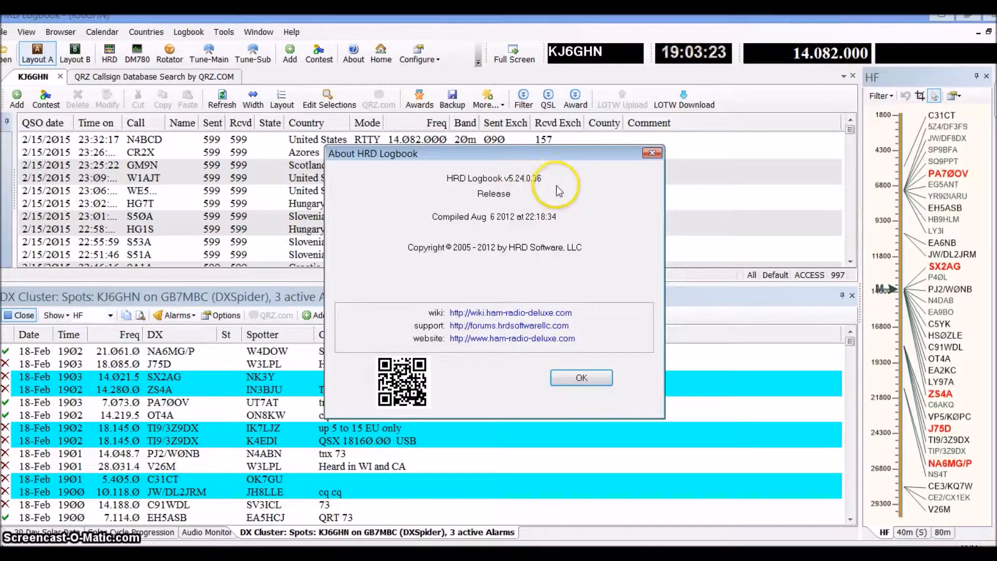
click(652, 154)
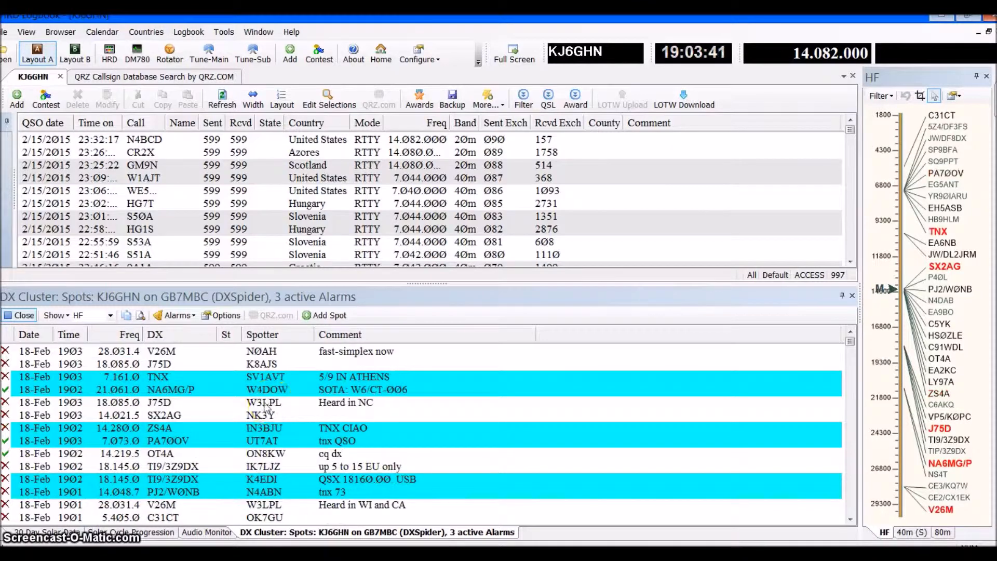
click(4, 33)
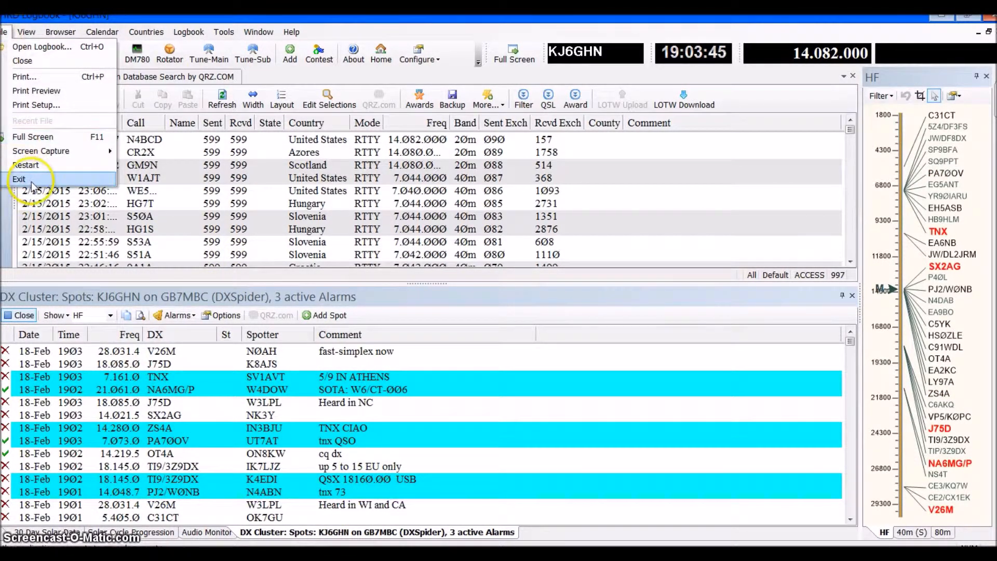
click(36, 165)
mouse_move(27, 32)
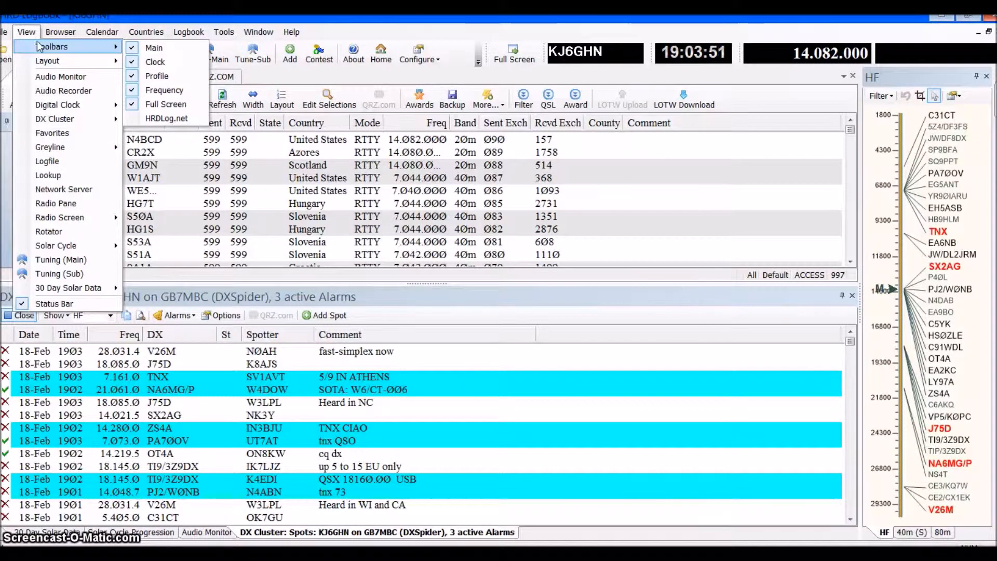
click(165, 107)
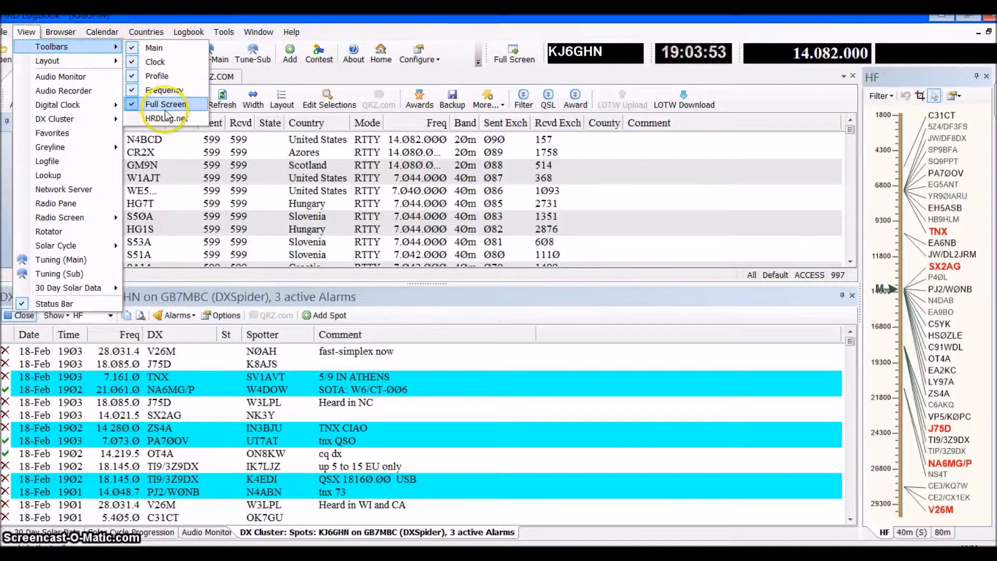
click(81, 31)
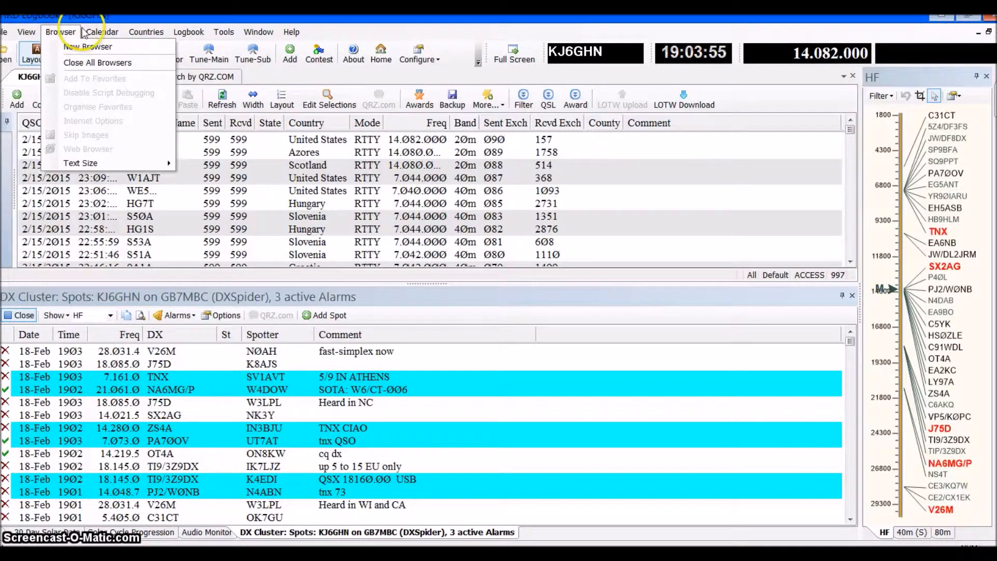
Display the built-in calendar's day view and close it to return to the logbook
mouse_move(96, 33)
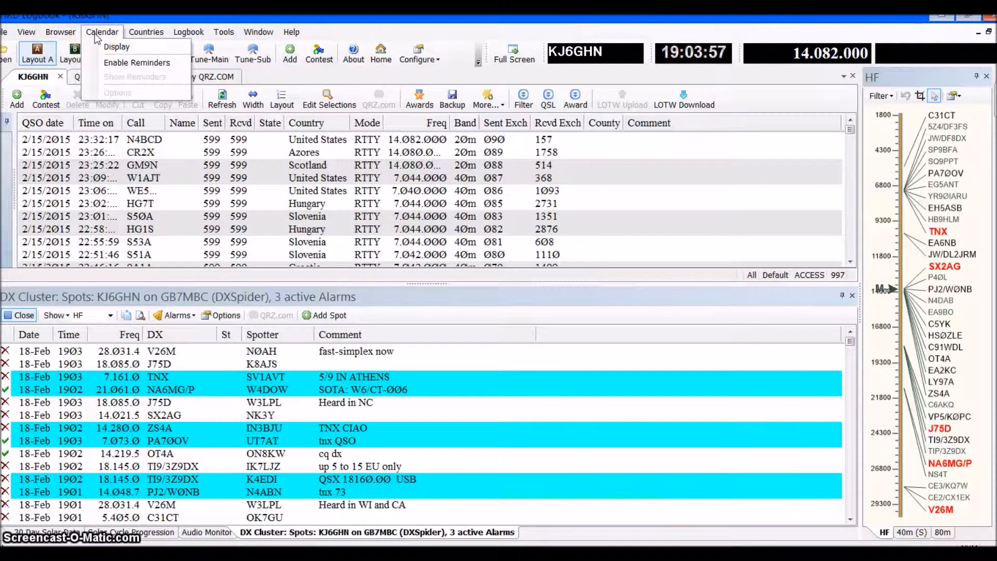
click(96, 35)
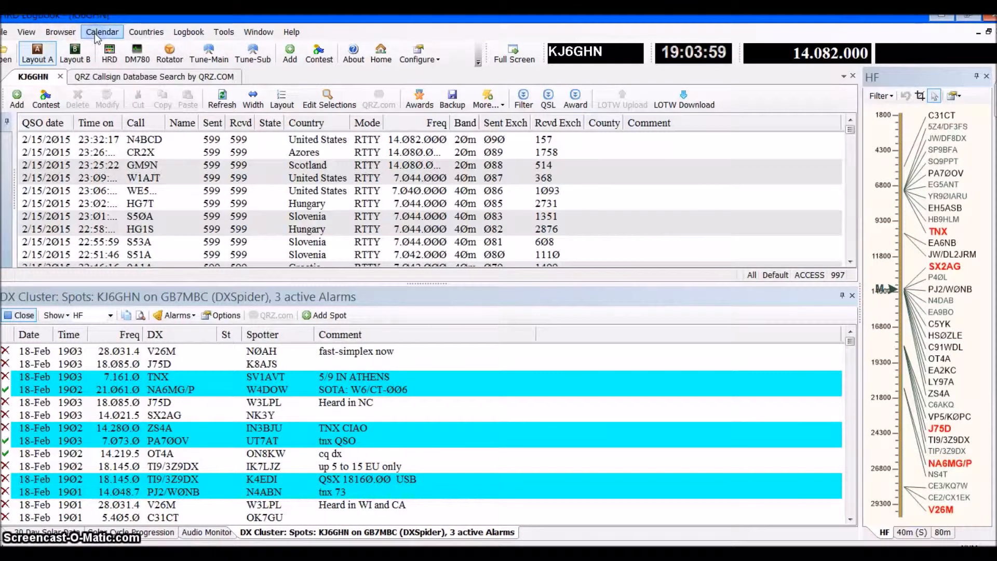
click(96, 35)
click(107, 41)
click(197, 163)
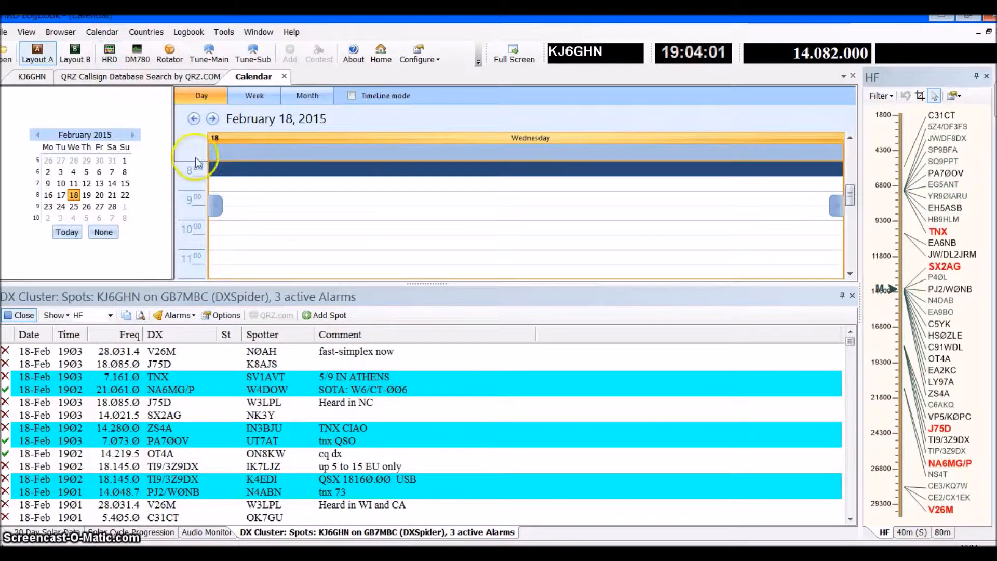
click(260, 89)
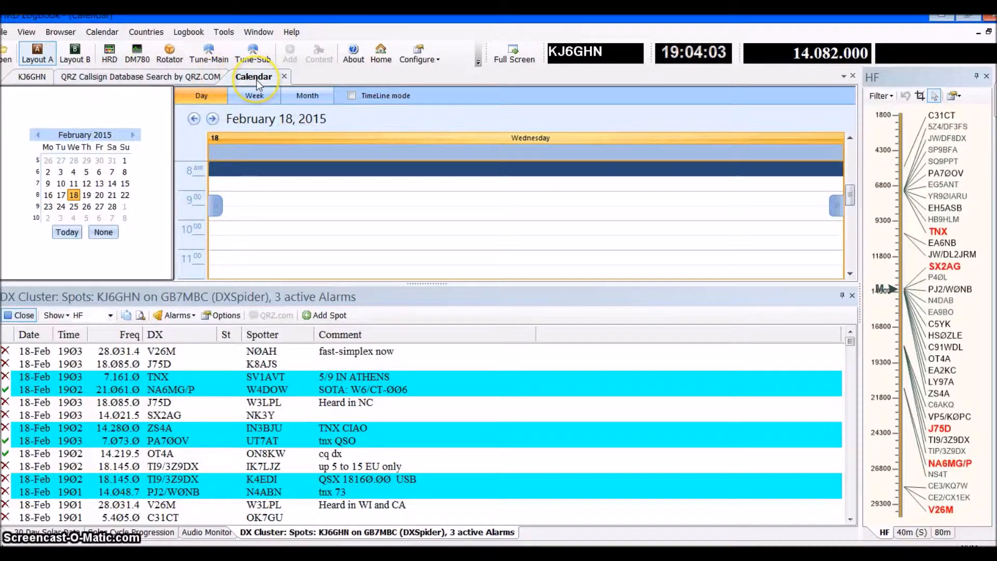
click(284, 77)
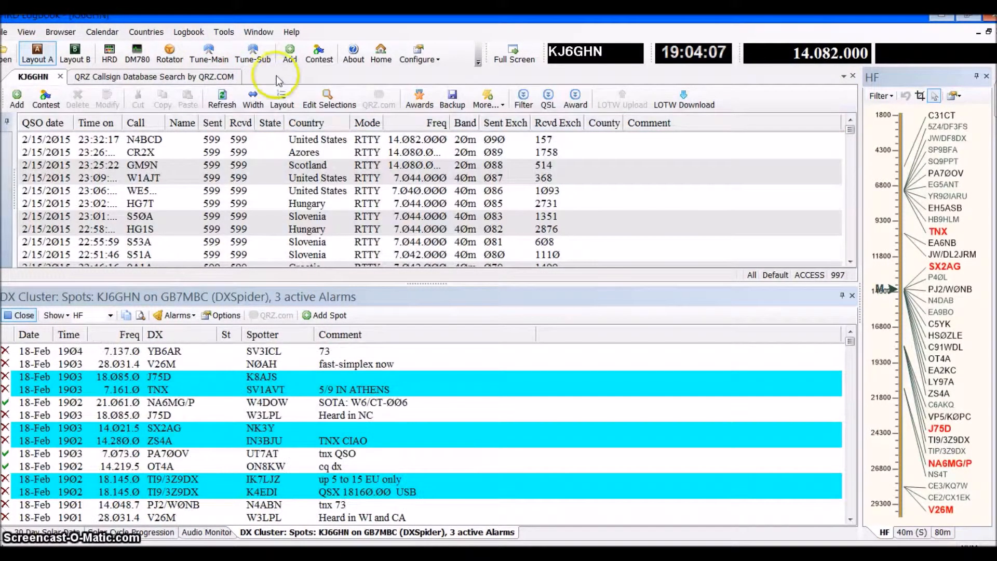
Review the available commands for country data, adding entries, layouts, databases, export, import, LOTW and eQSL.cc
click(147, 32)
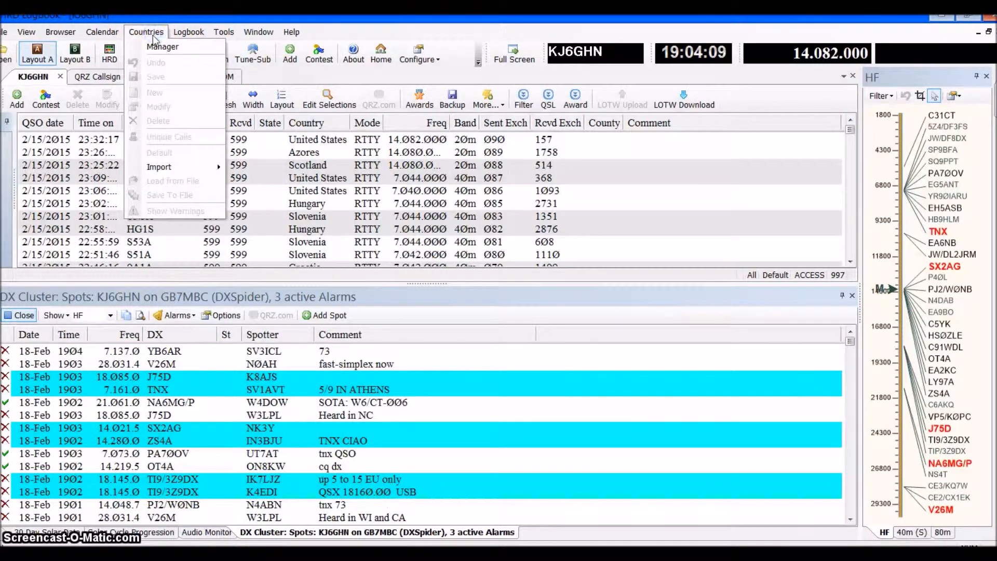
click(183, 167)
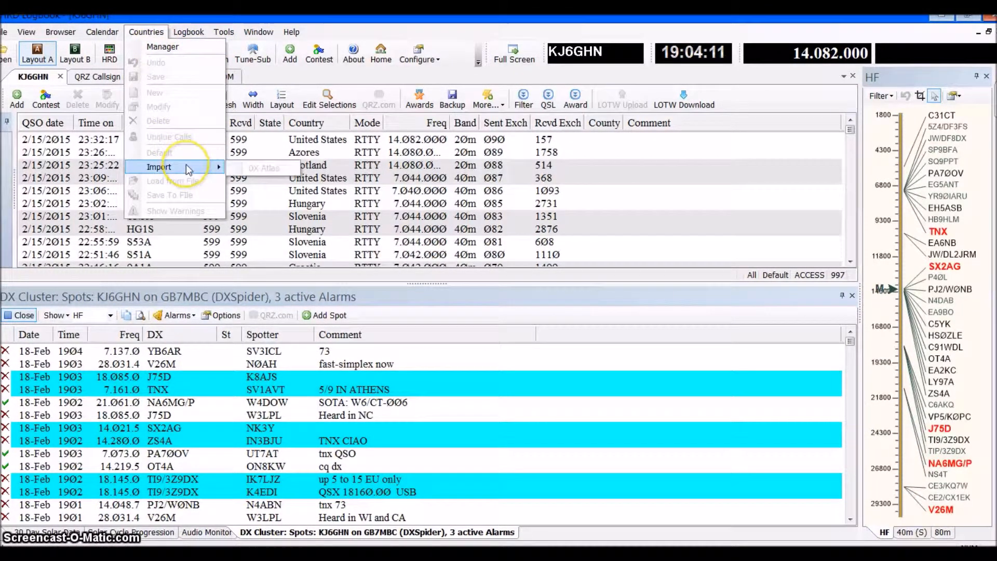
click(188, 32)
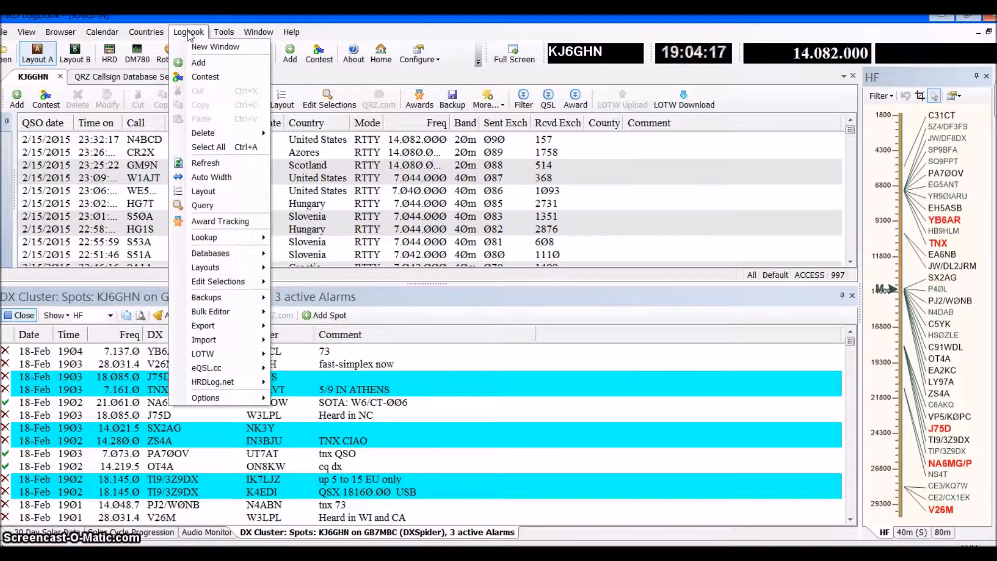
click(196, 44)
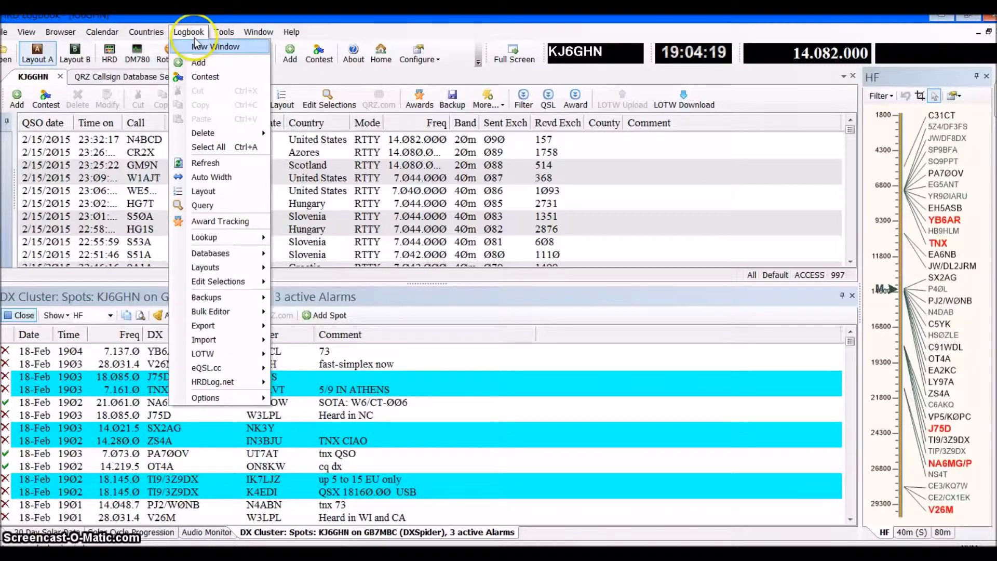
click(213, 64)
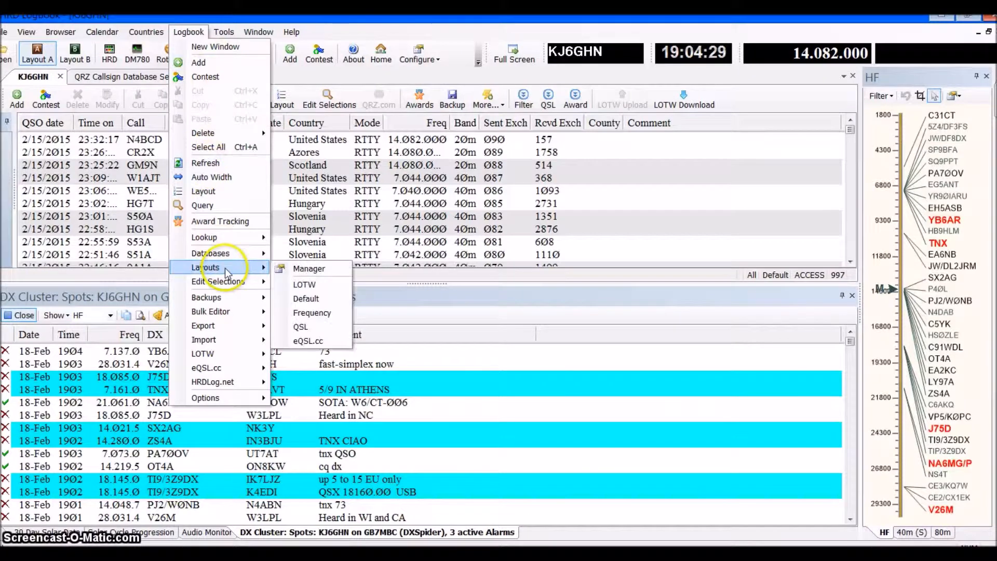
mouse_move(228, 252)
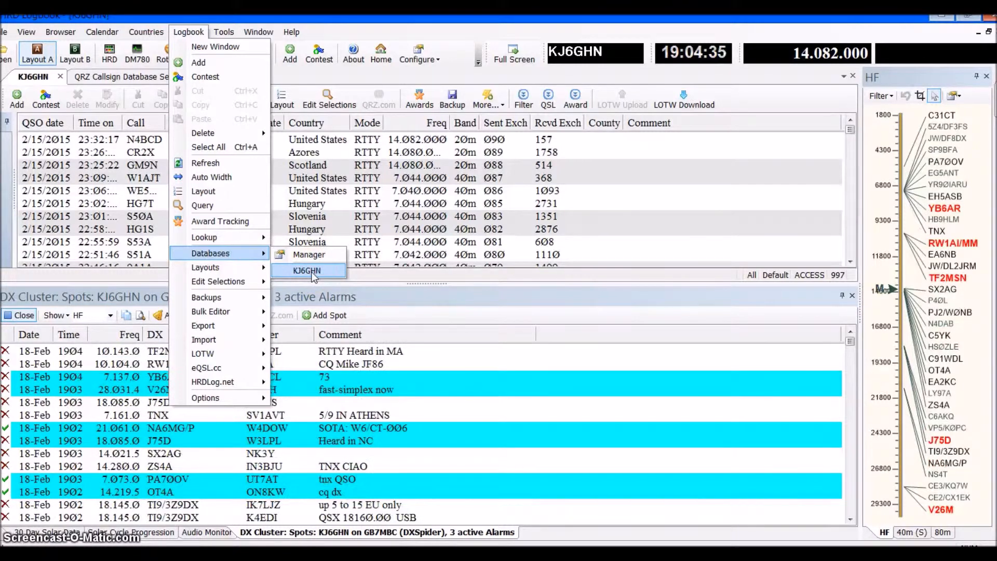
click(216, 324)
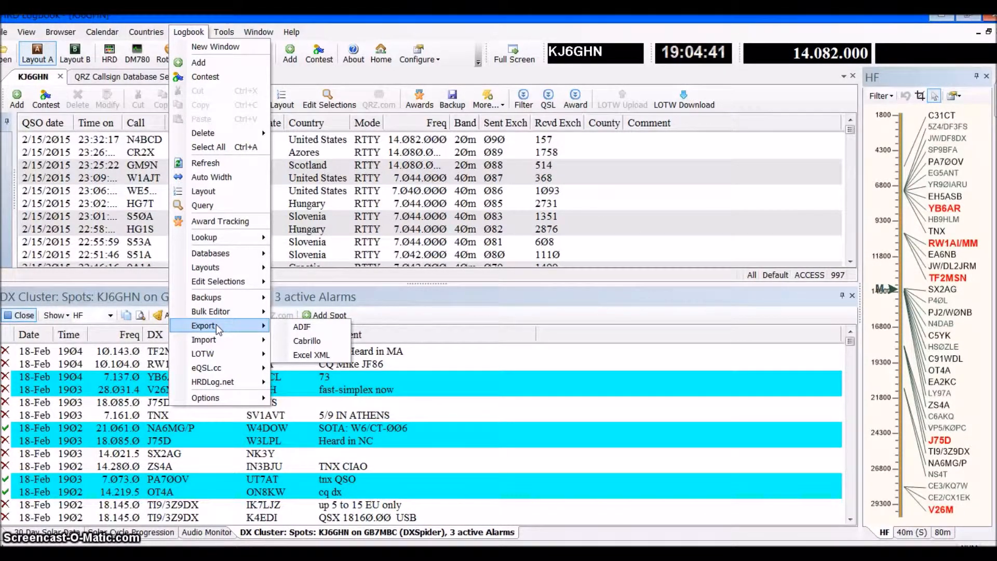
click(323, 333)
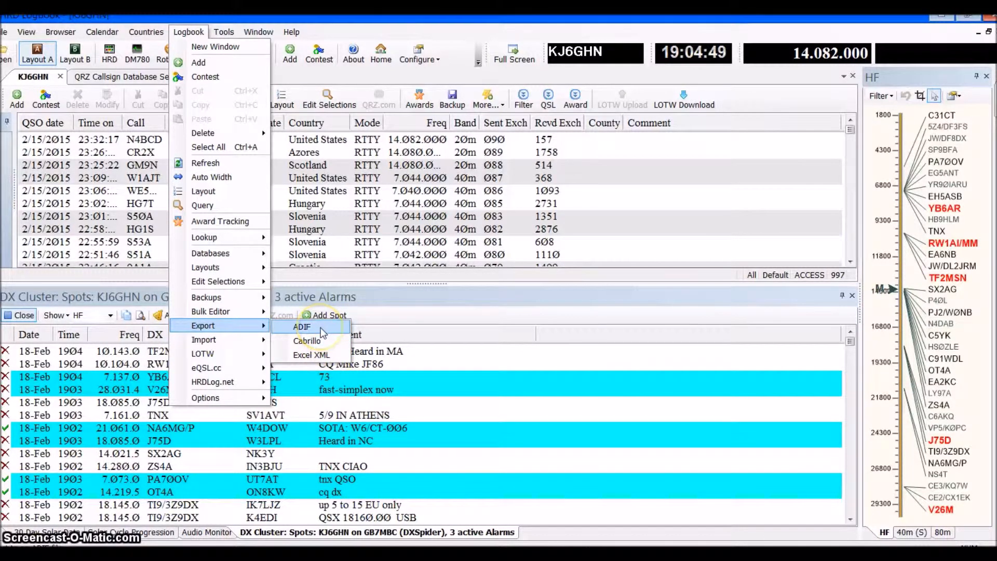
mouse_move(249, 341)
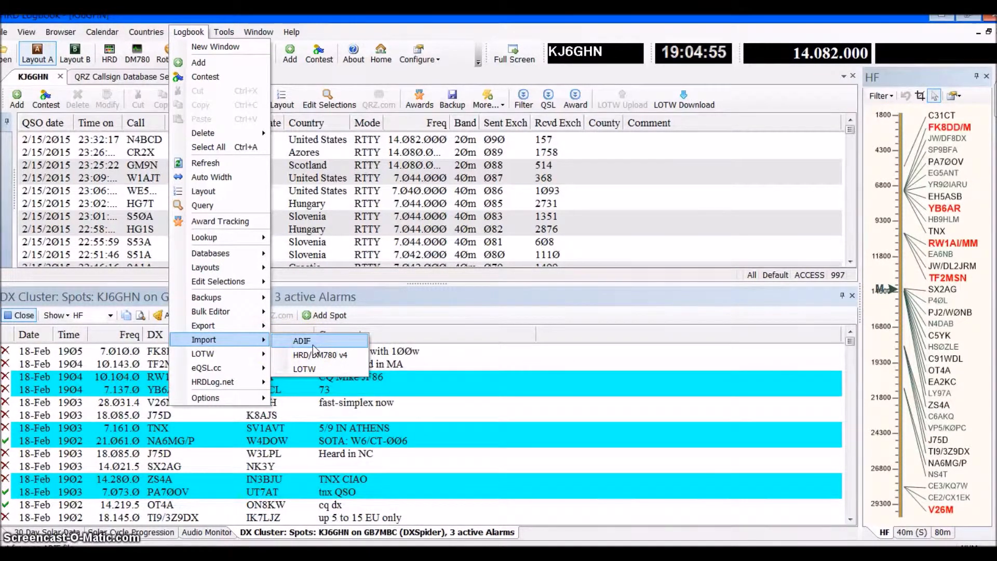
click(319, 370)
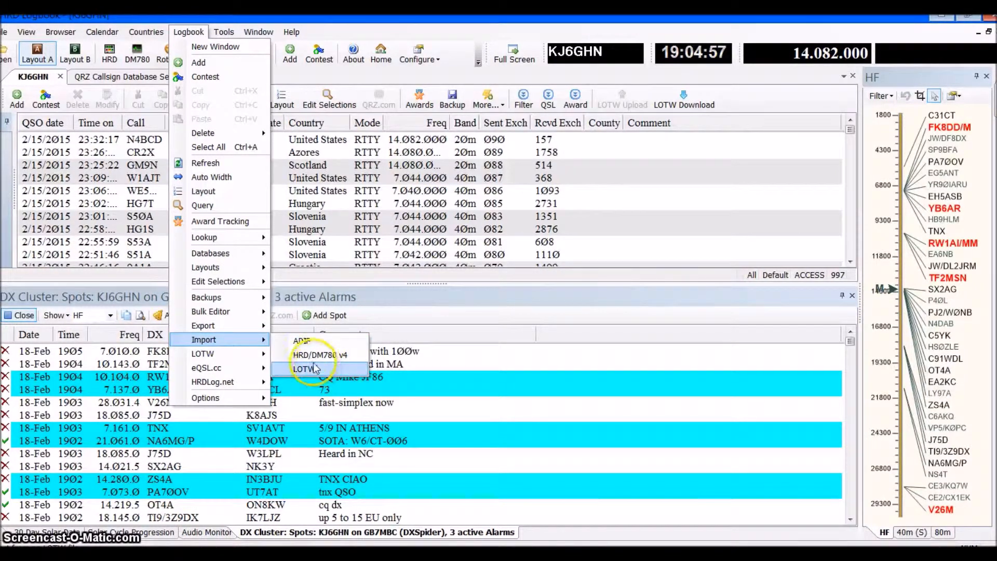
click(230, 354)
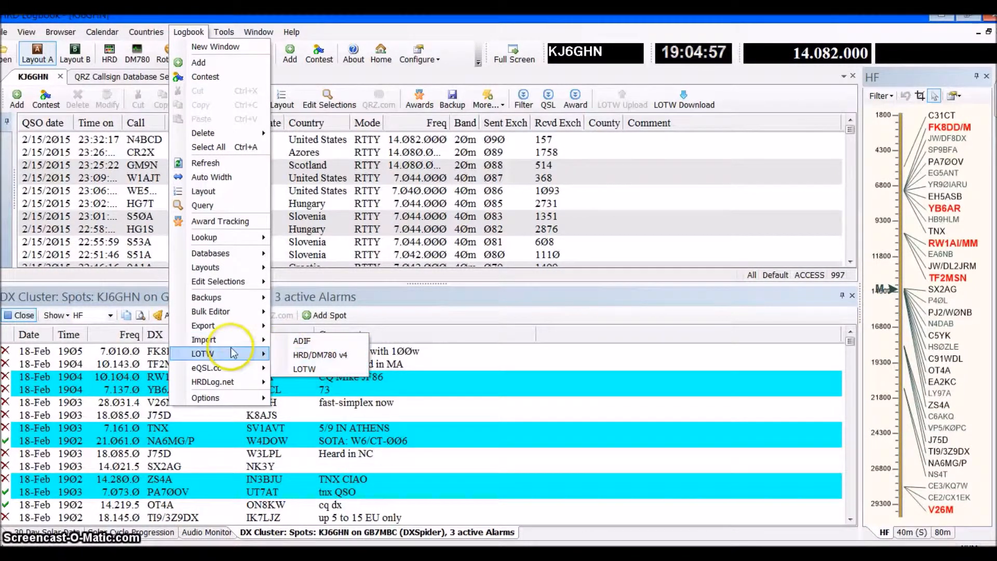
mouse_move(226, 370)
click(234, 373)
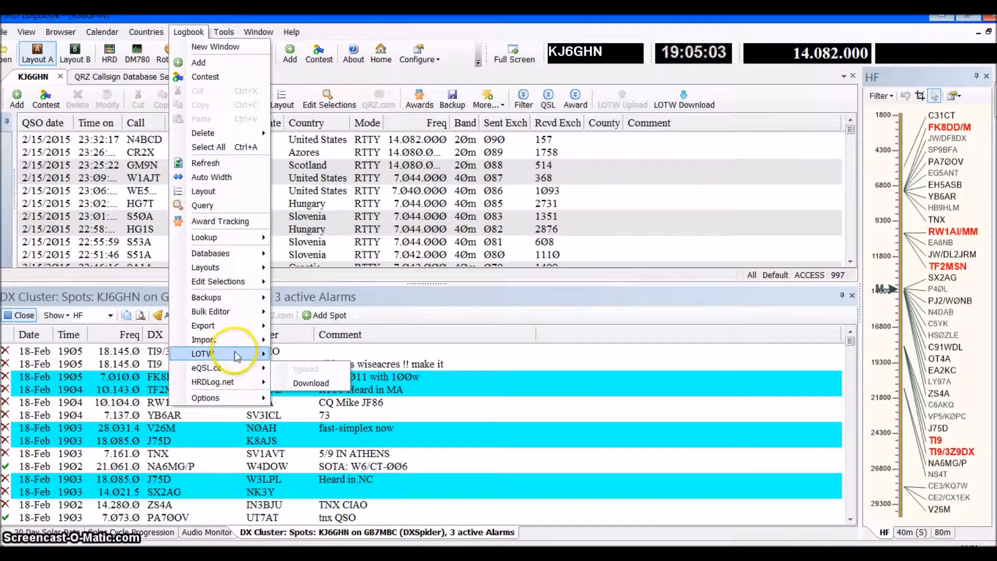
mouse_move(237, 355)
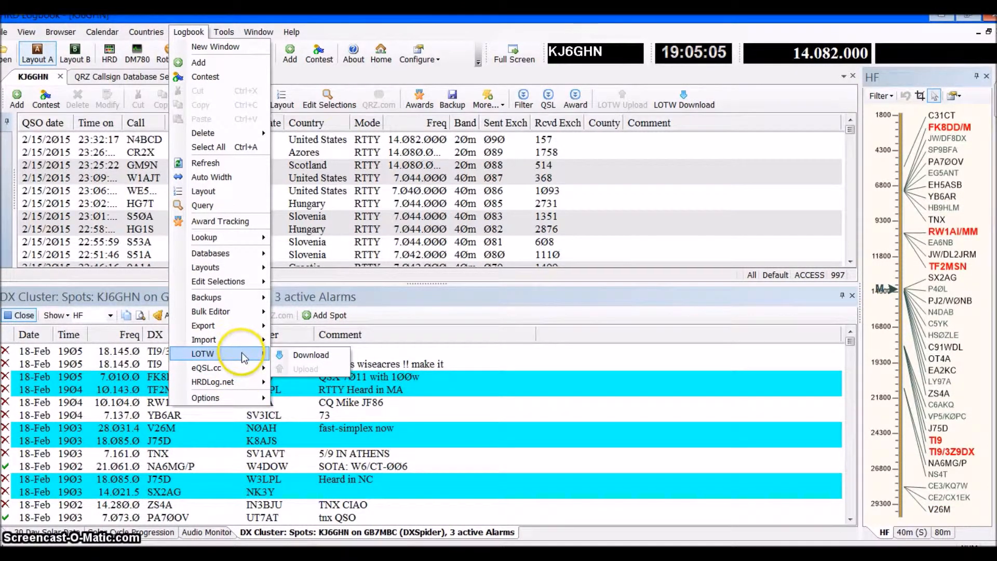
Bring up the Ham Radio Deluxe radio control window from the logbook, and return to the logbook
mouse_move(225, 32)
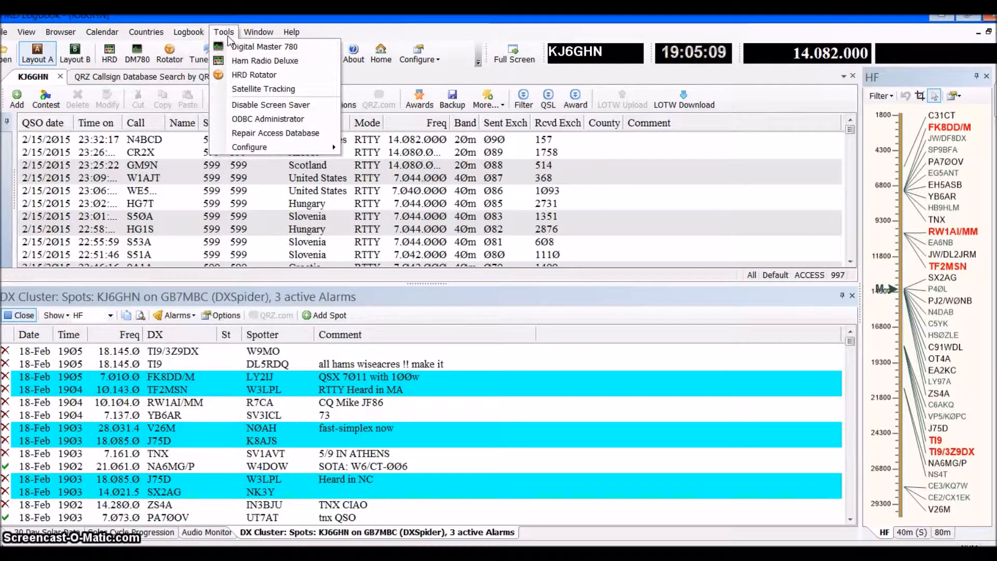
click(256, 46)
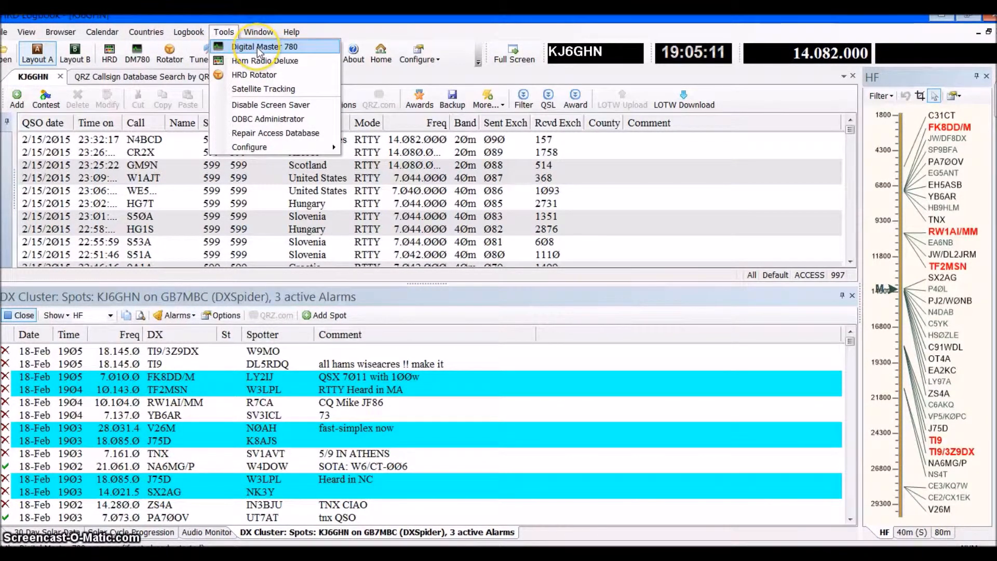
click(300, 51)
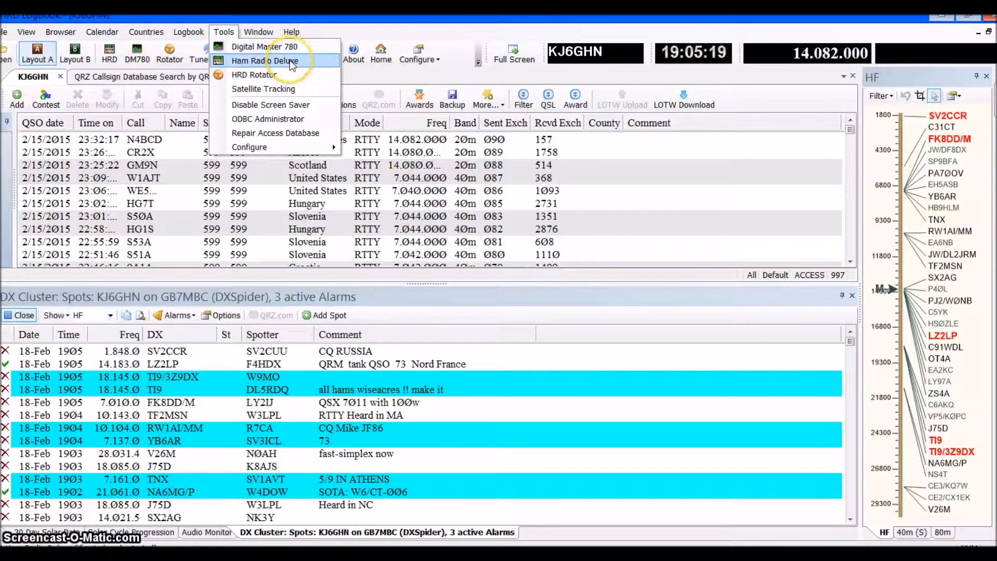
click(292, 63)
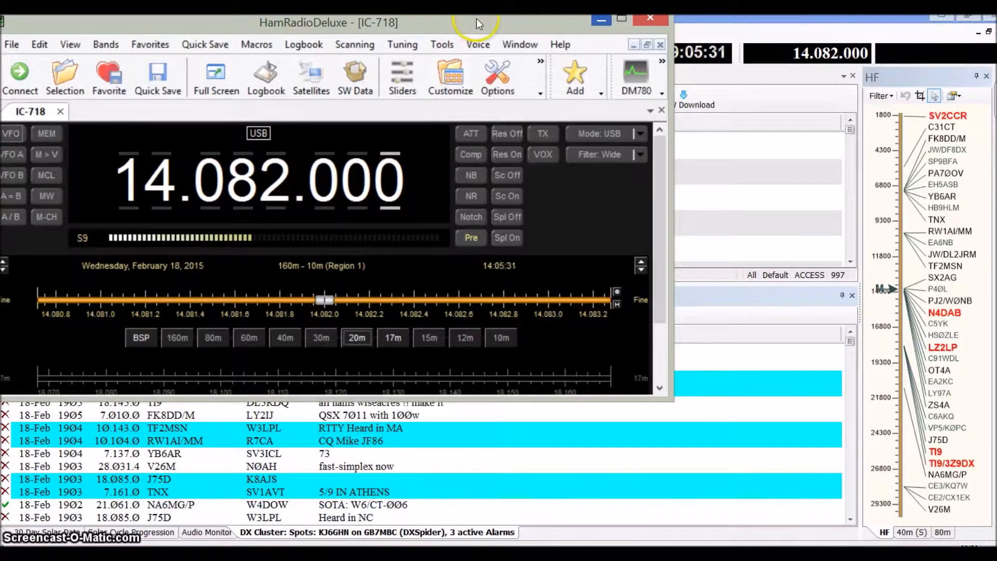
click(255, 82)
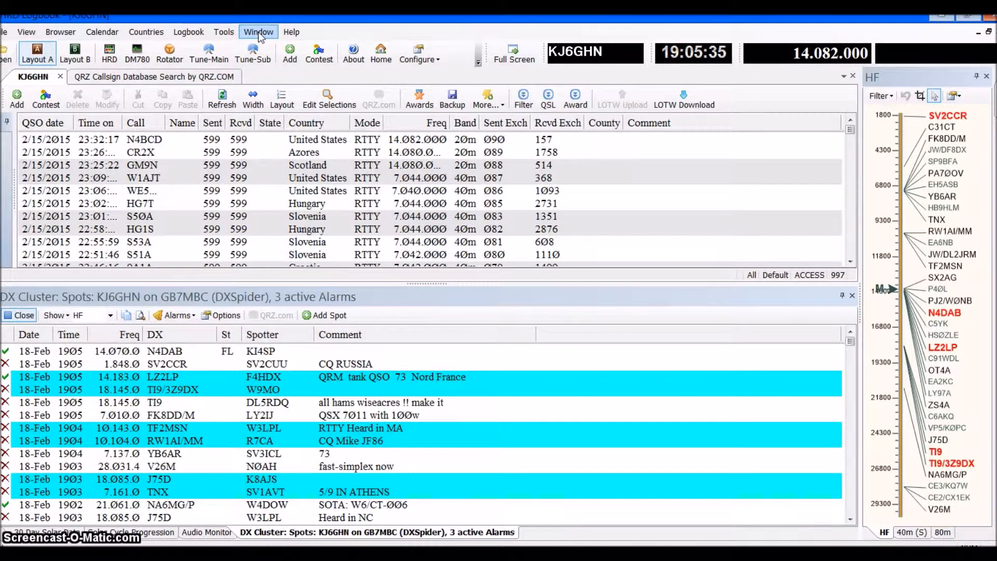
Open a blank new logbook entry and examine its Logbook, Worked, Country and IOTA sections
click(17, 106)
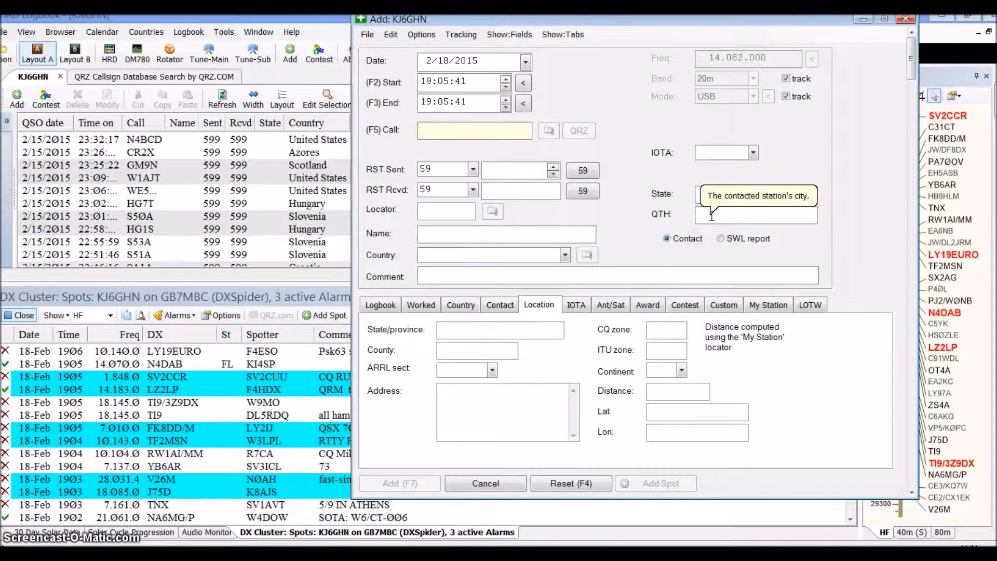
click(381, 307)
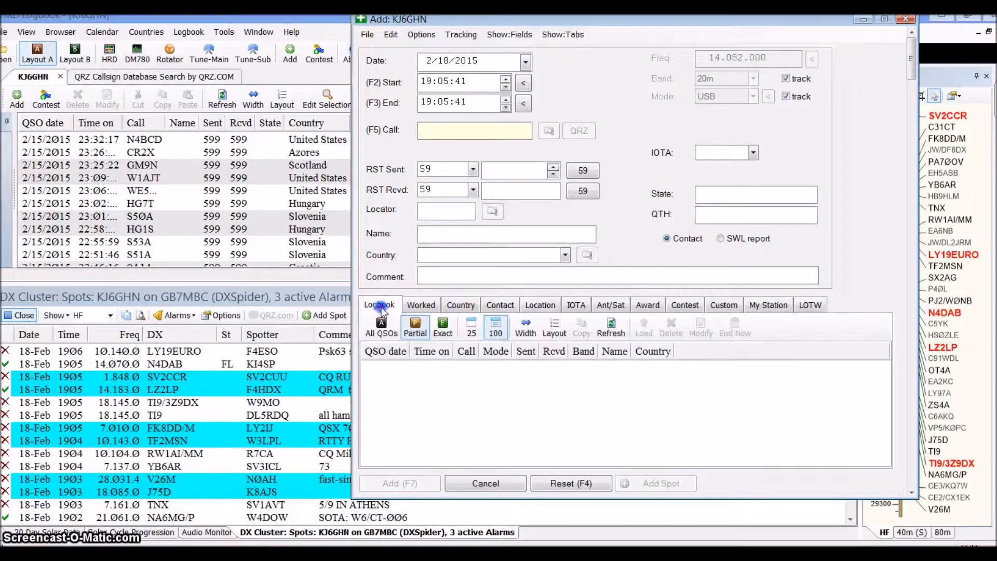
click(424, 306)
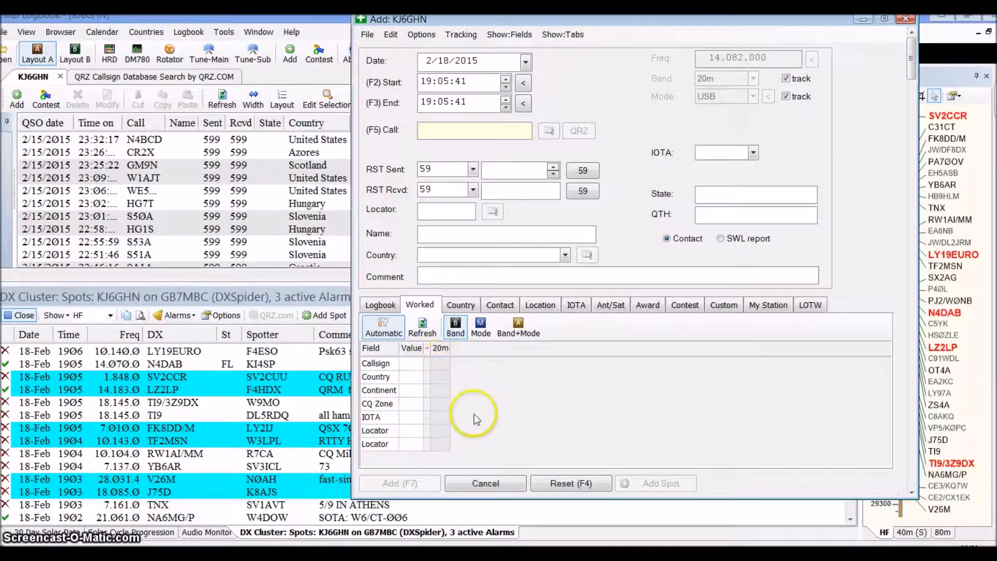
click(461, 305)
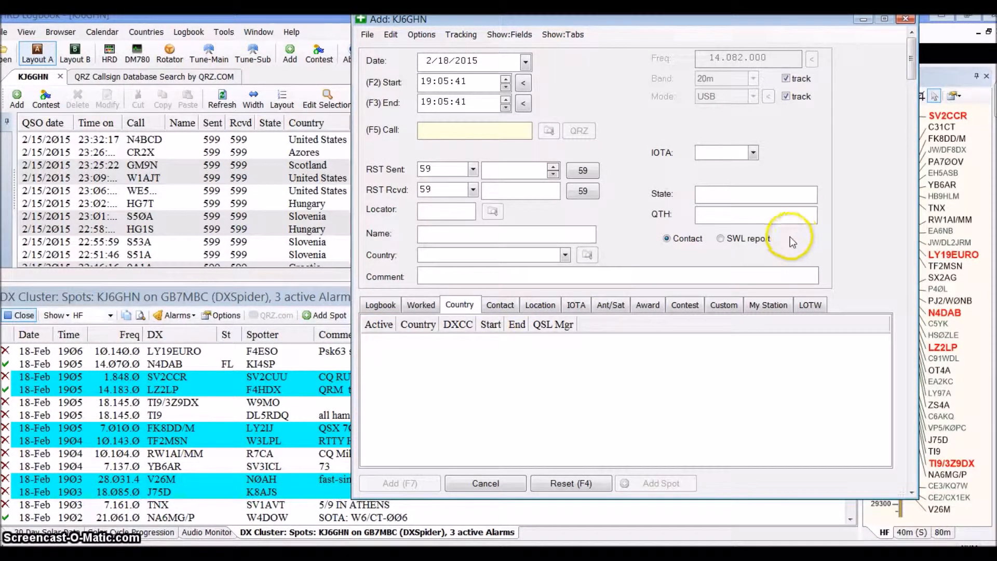
click(579, 306)
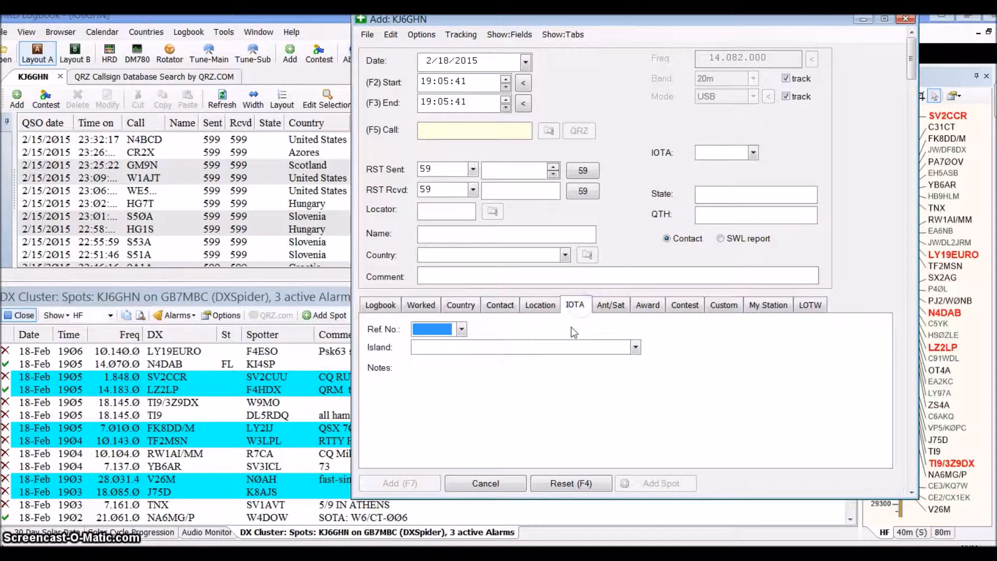
Set the new entry's IOTA reference to AF-004 and its island to La Palma
click(461, 330)
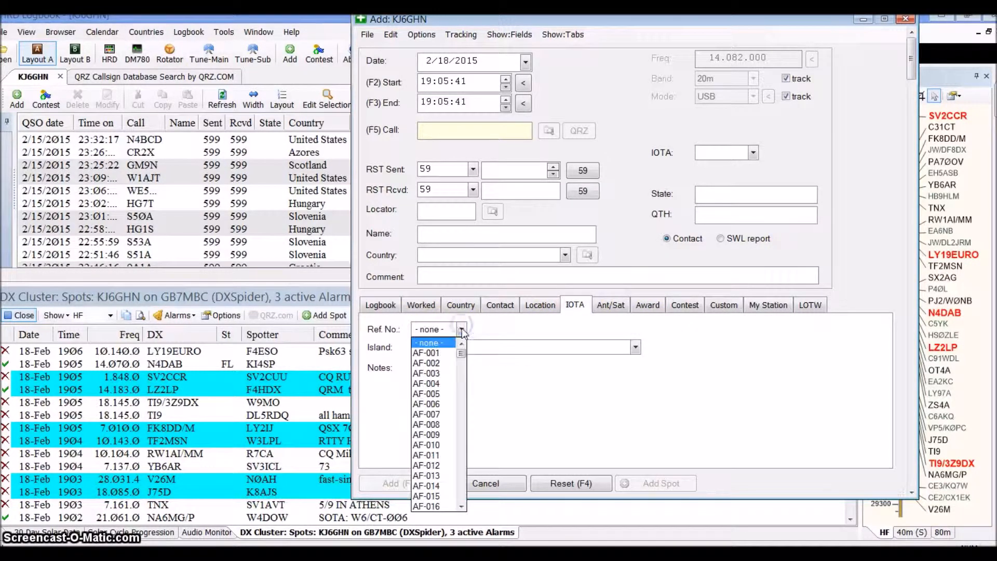
click(431, 383)
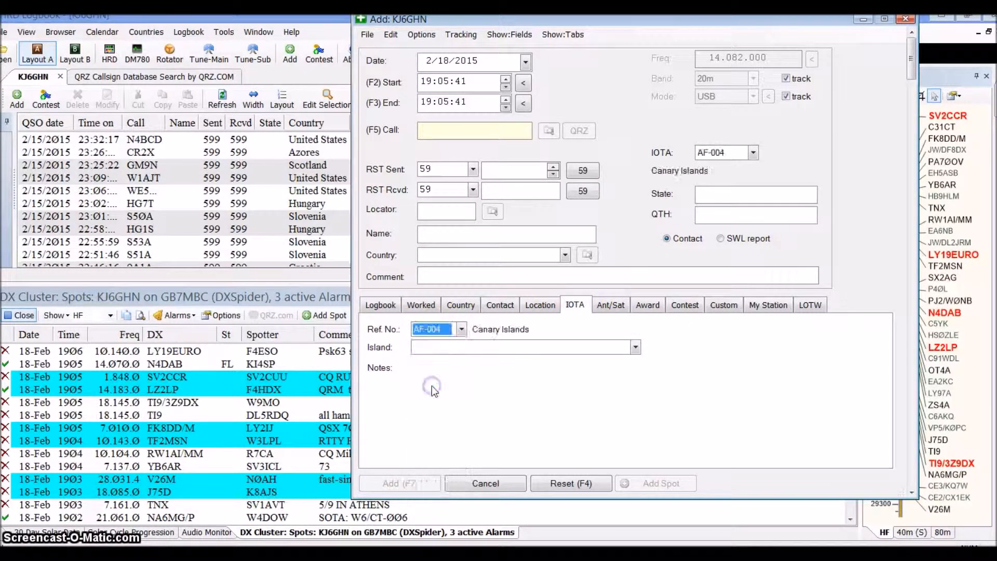
click(637, 347)
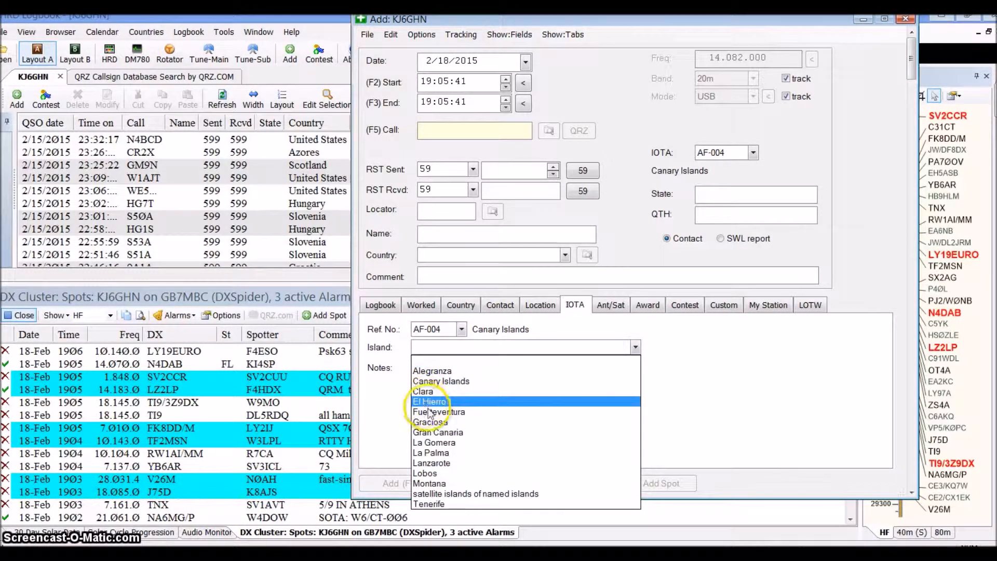
click(439, 452)
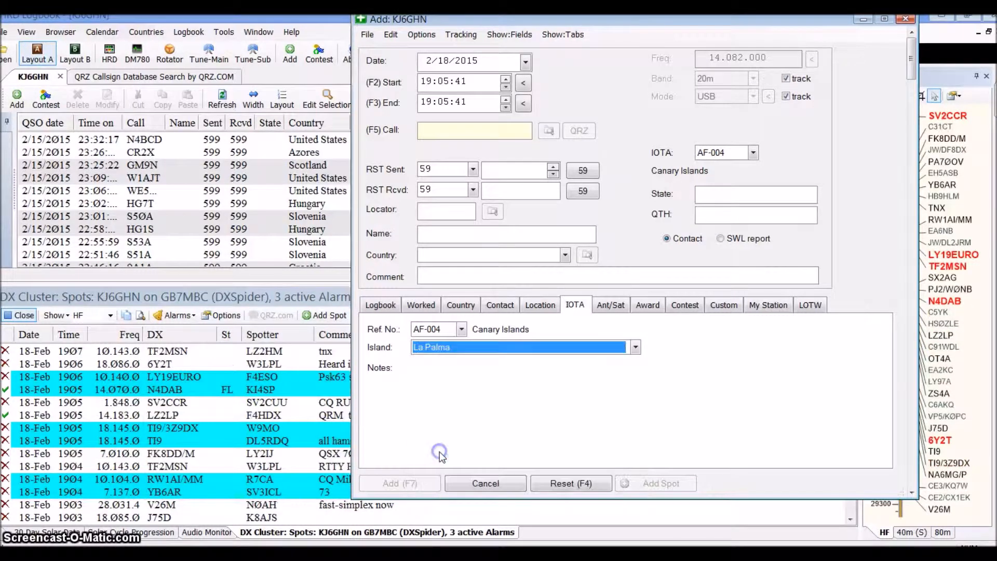
Examine the new entry's Ant/Sat, Award, Contest, My Station and LOTW sections, and discard the entry
click(611, 309)
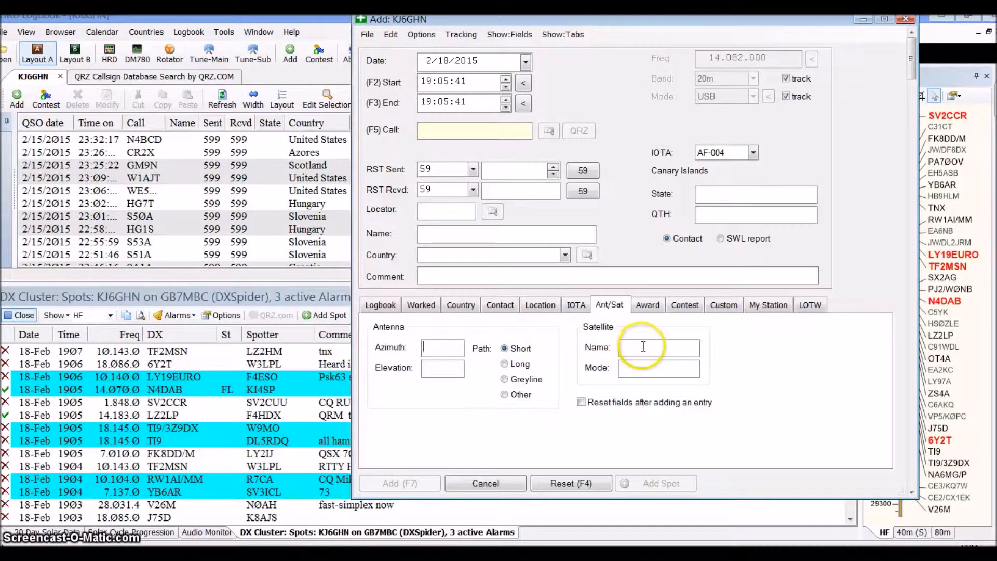
click(650, 311)
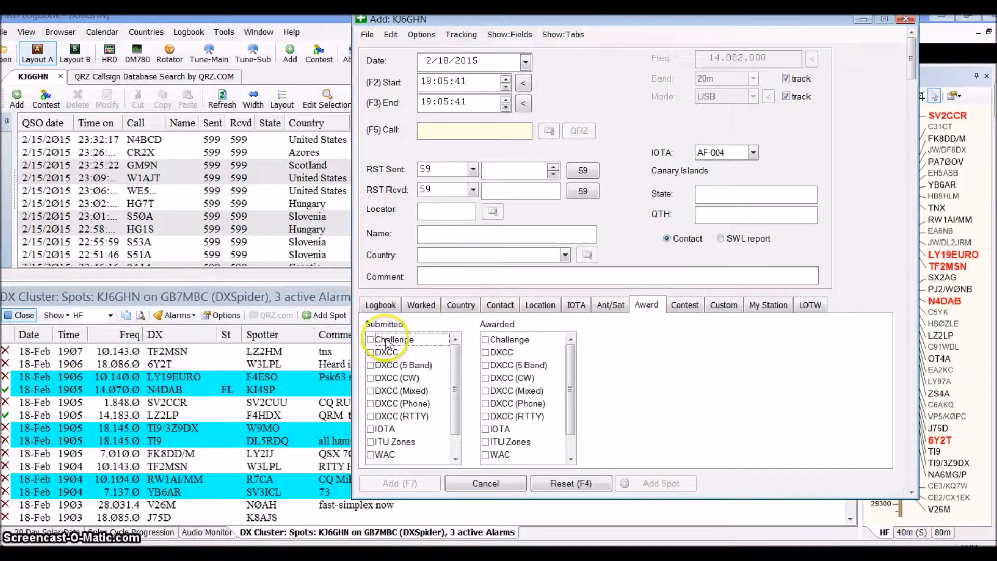
click(685, 306)
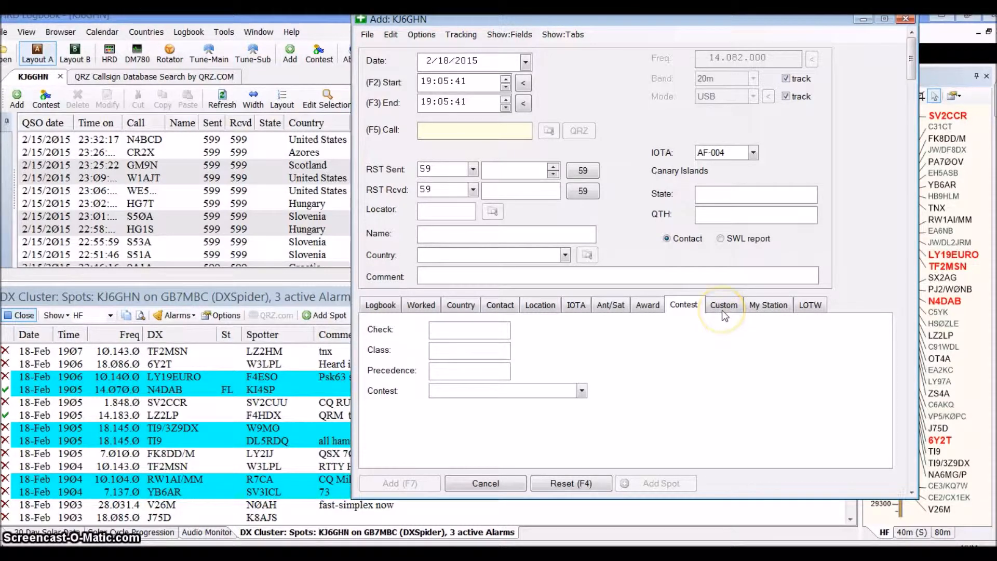
click(767, 308)
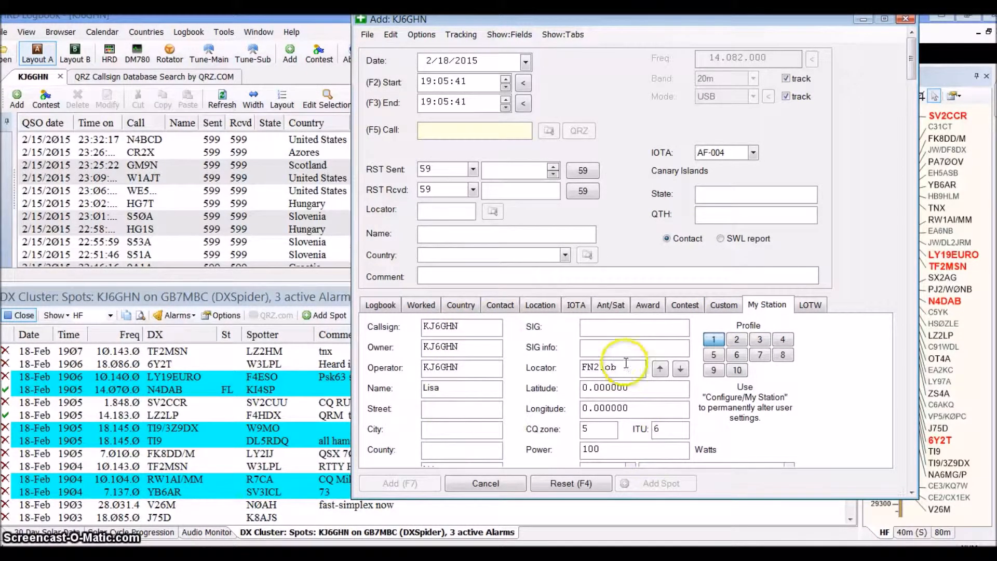
click(808, 306)
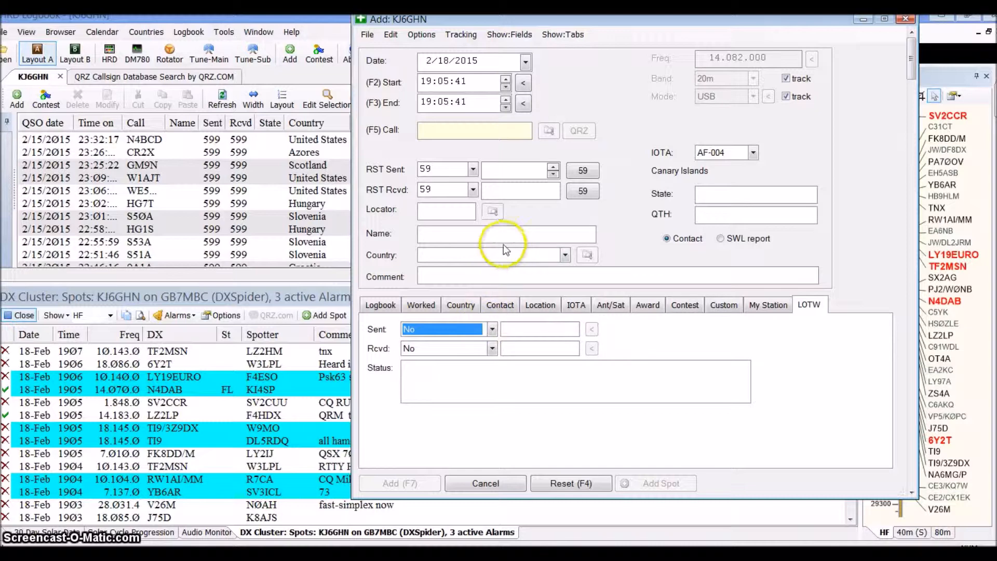
click(507, 483)
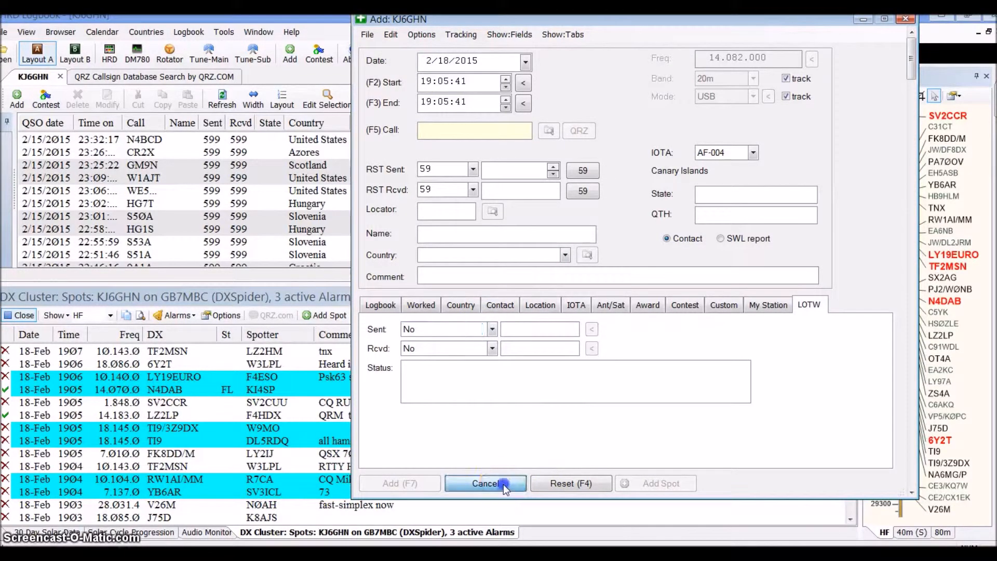
Open the first contact in the logbook for modification, review its Worked, Country, Contact, Location and IOTA sections, and close it without updating
double_click(155, 141)
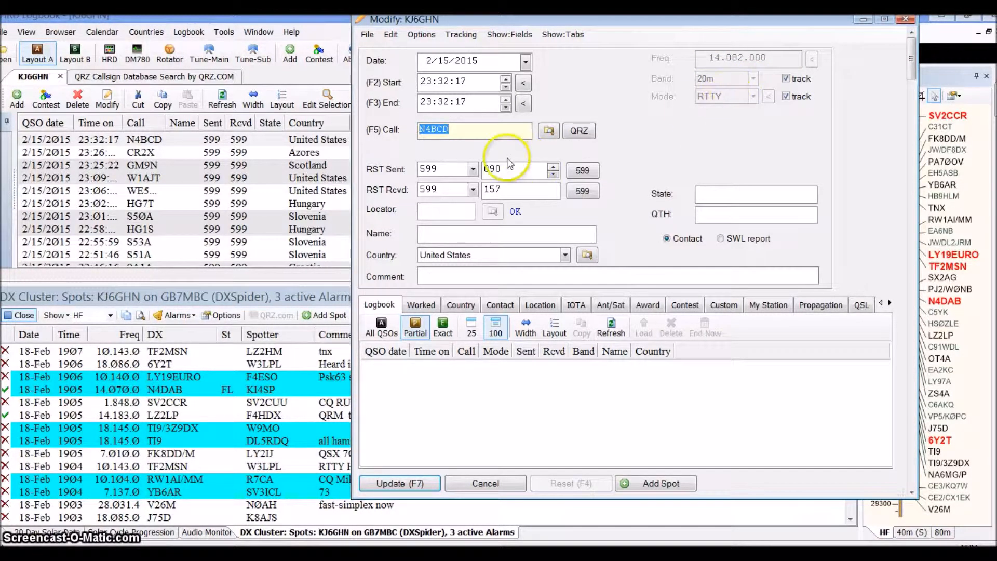
click(420, 305)
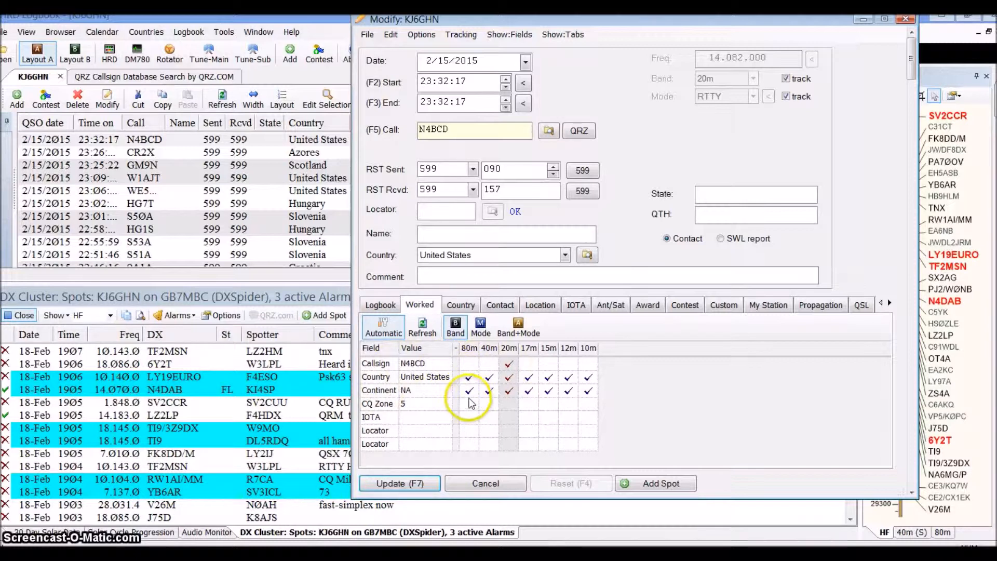
click(454, 303)
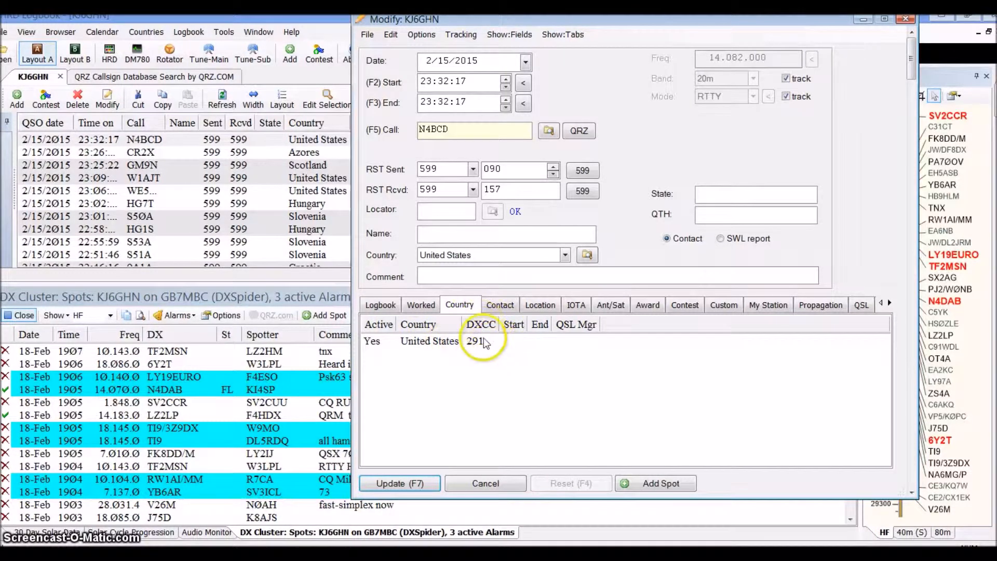
click(501, 305)
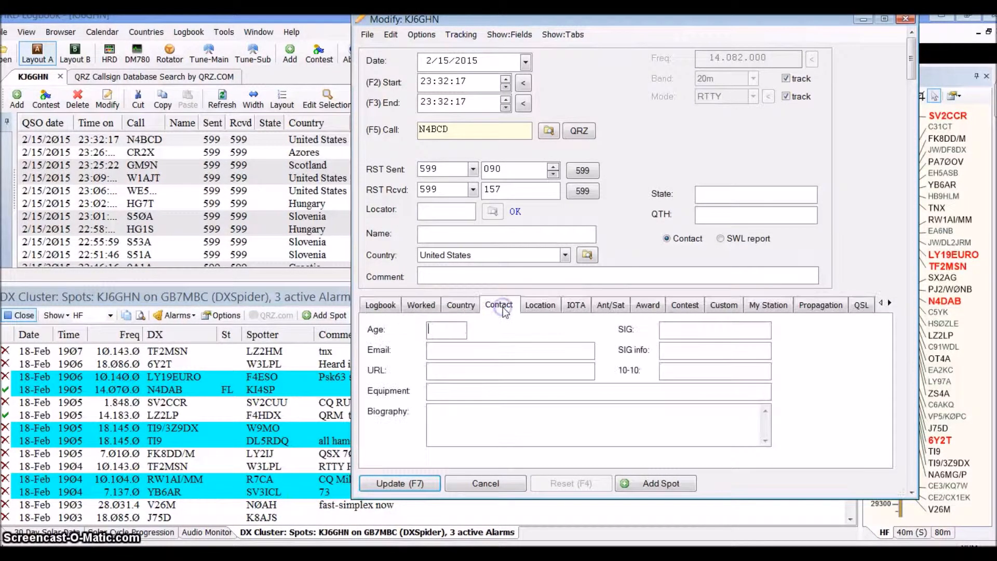
click(539, 309)
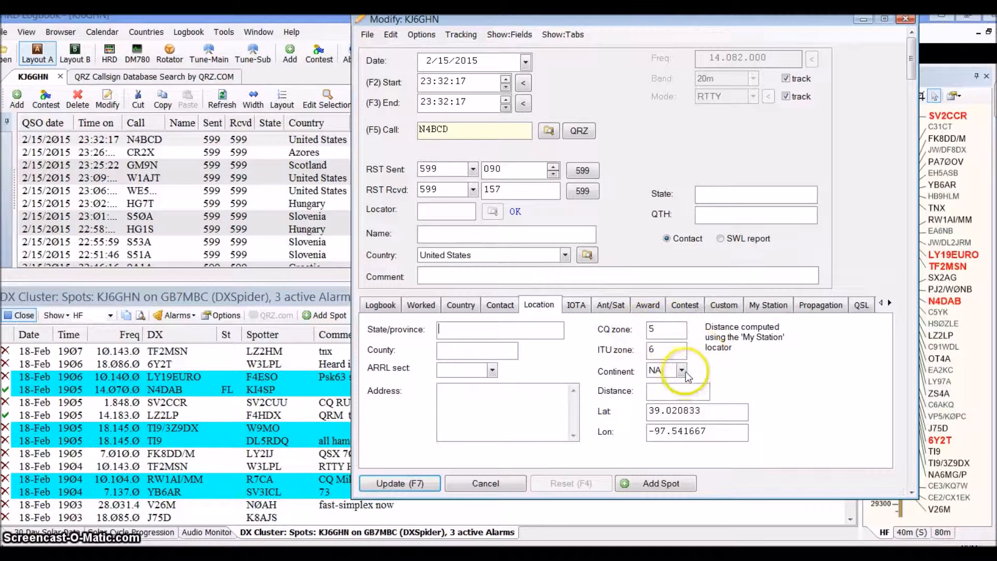
click(585, 310)
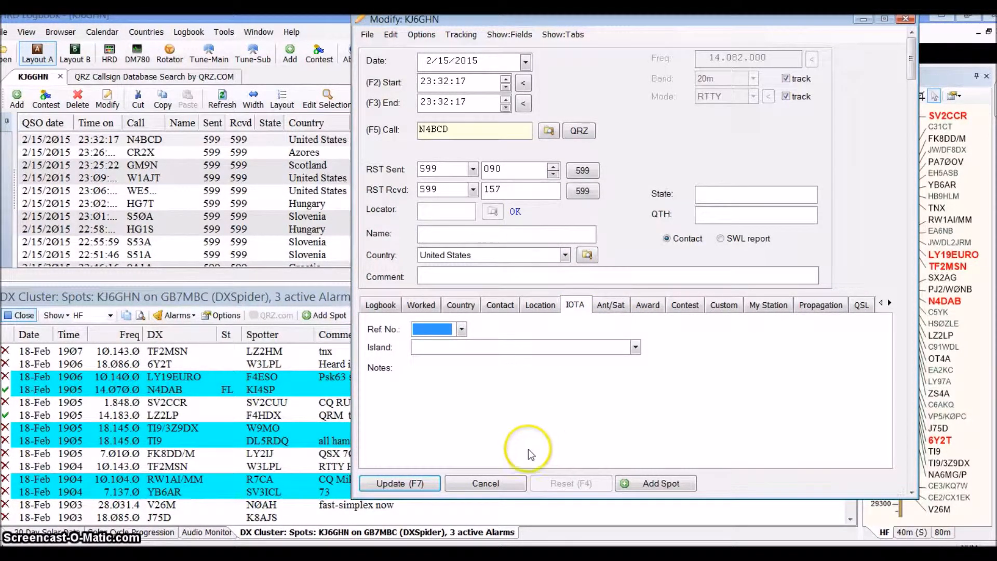
click(486, 483)
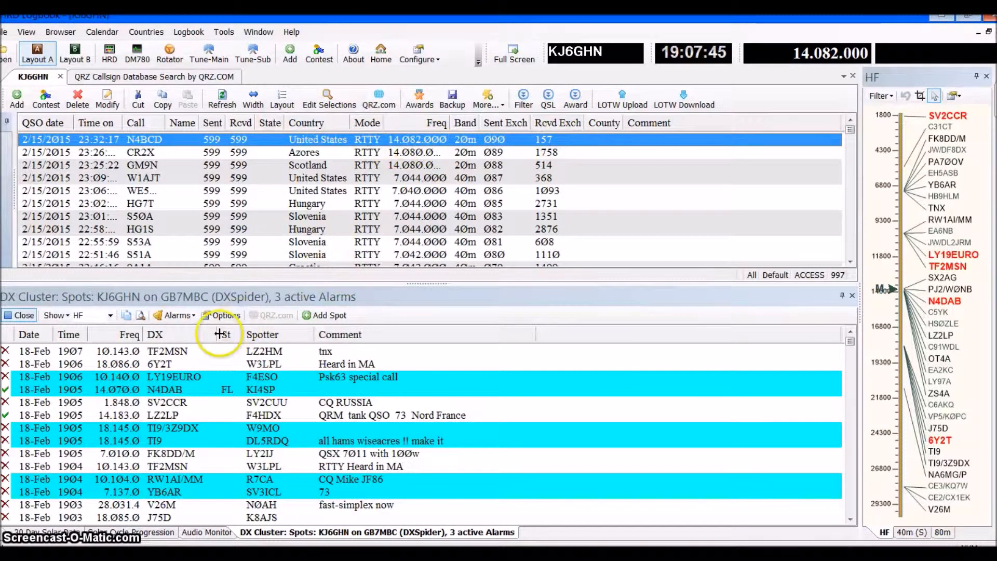
Open the DX Cluster options and review the station information, including the locator, and the list of cluster connections
click(228, 318)
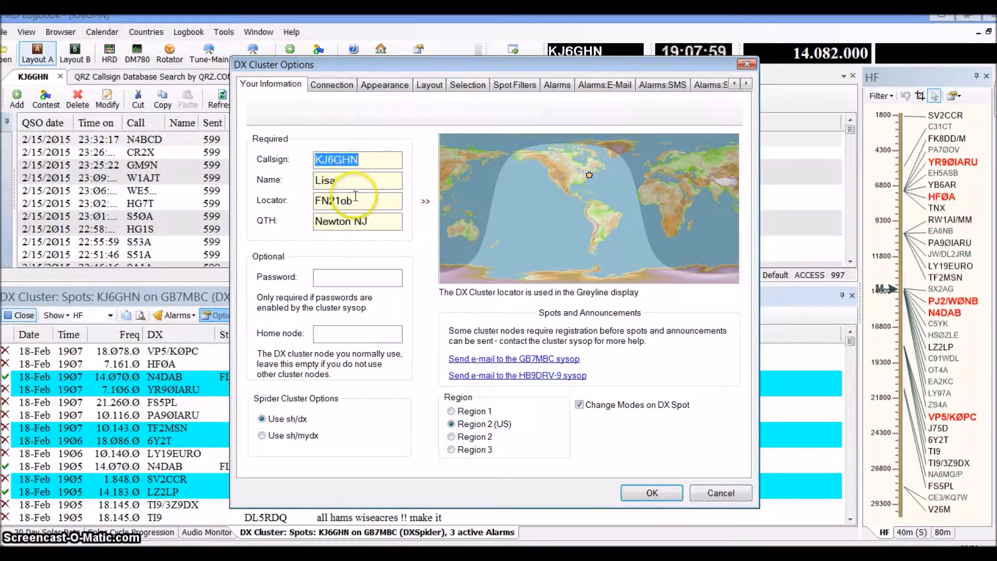
drag(366, 203, 307, 202)
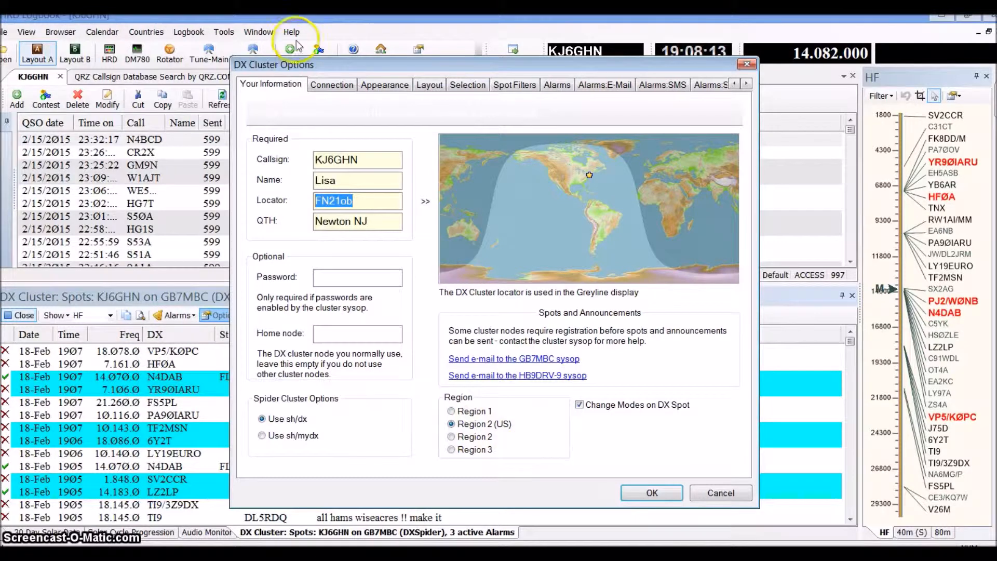
click(338, 86)
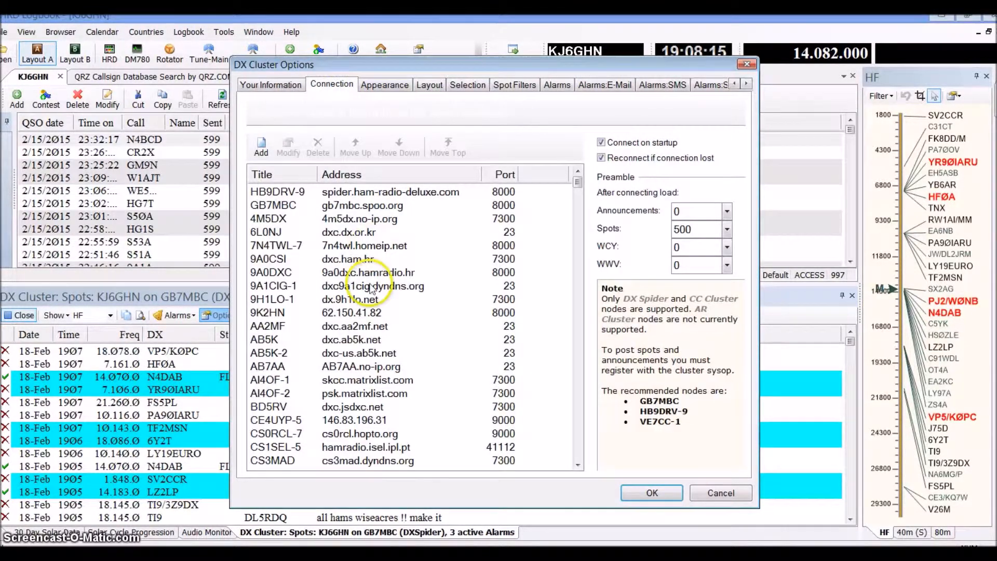
click(296, 199)
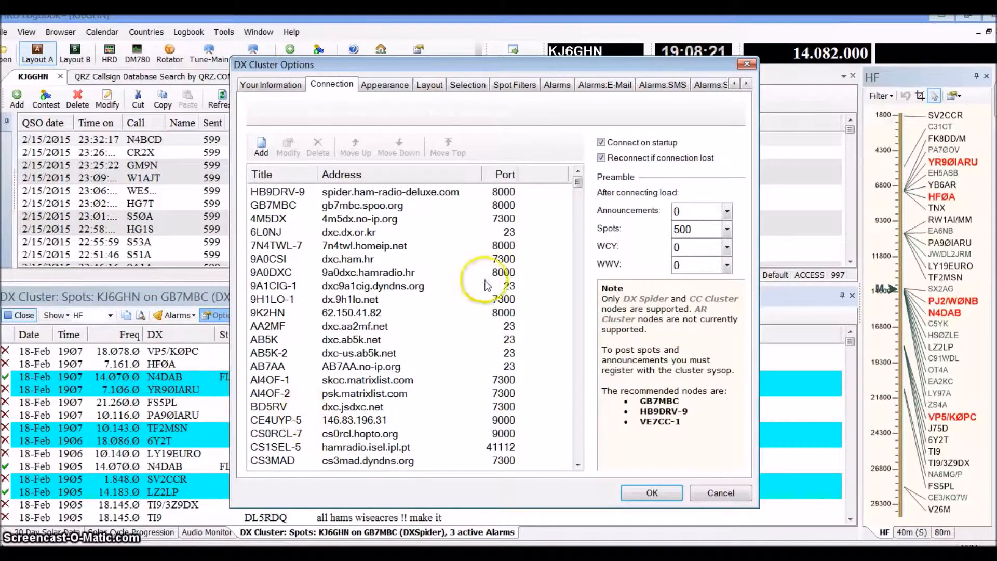
Review the DX Cluster appearance options, including the available fonts and the palette for alternating row colors
click(390, 87)
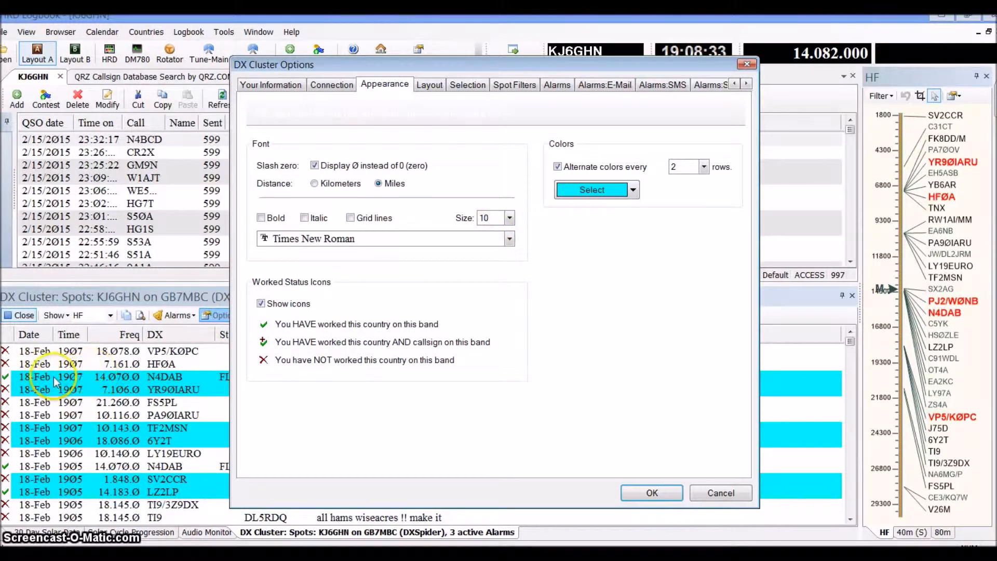
click(510, 240)
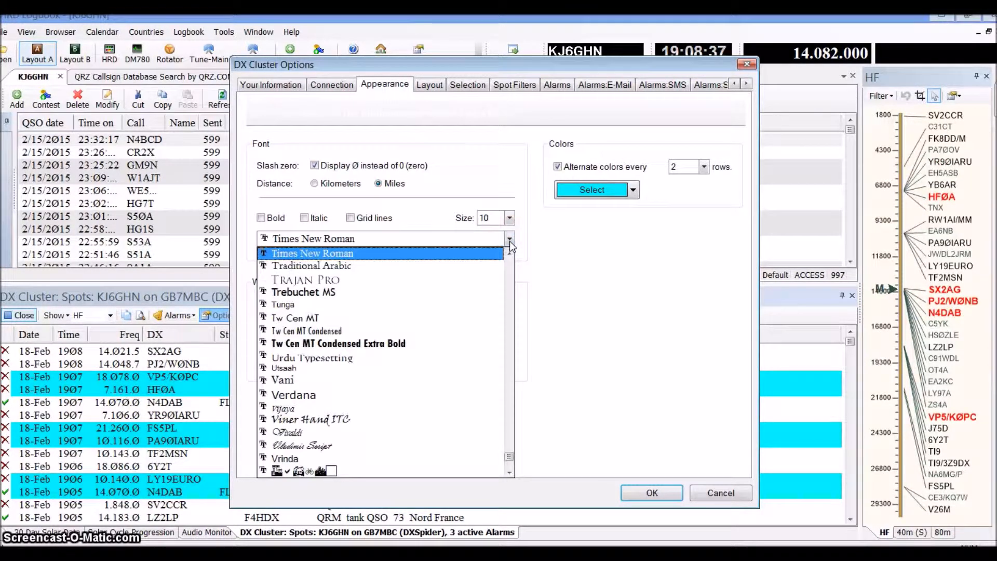
click(510, 240)
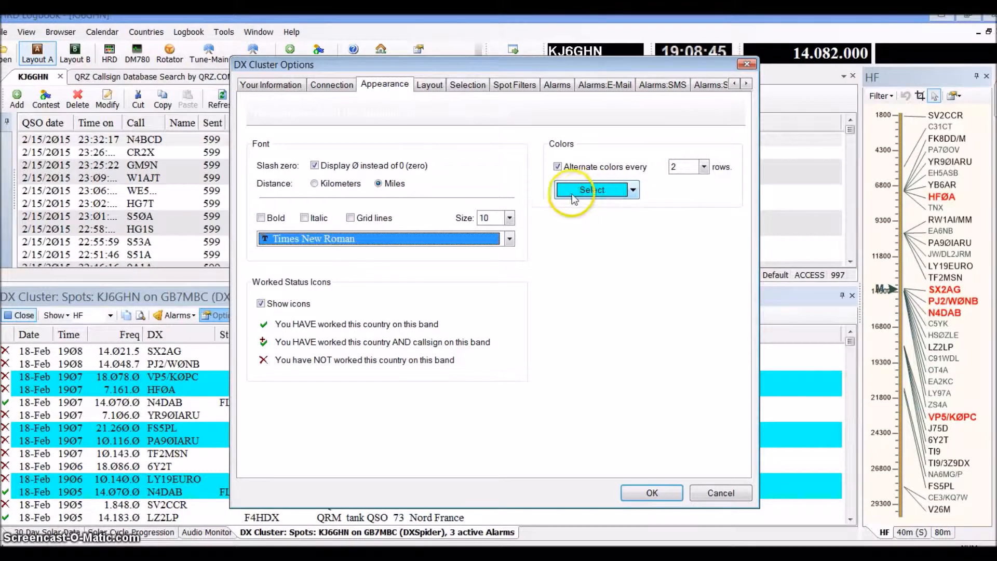
click(633, 191)
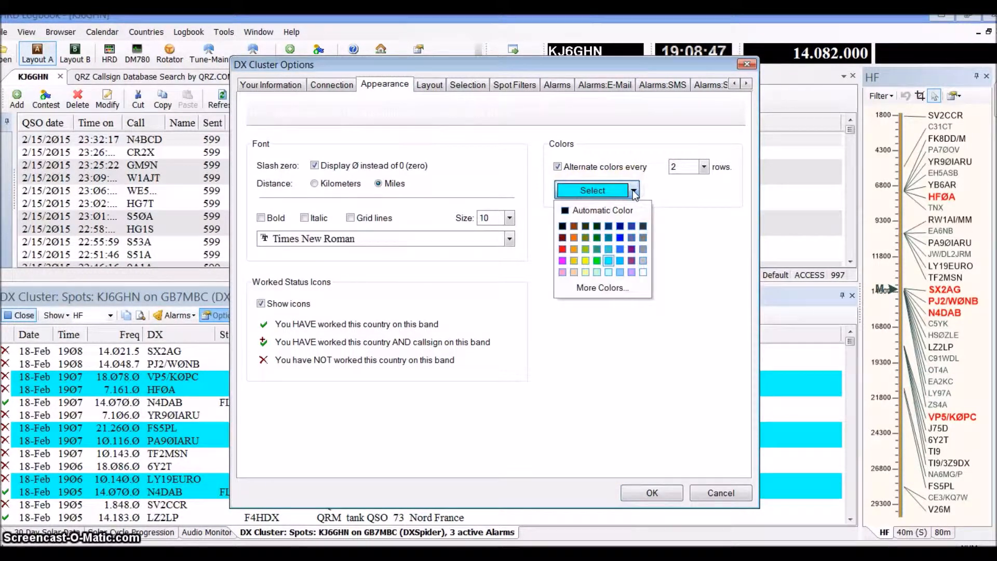
click(705, 167)
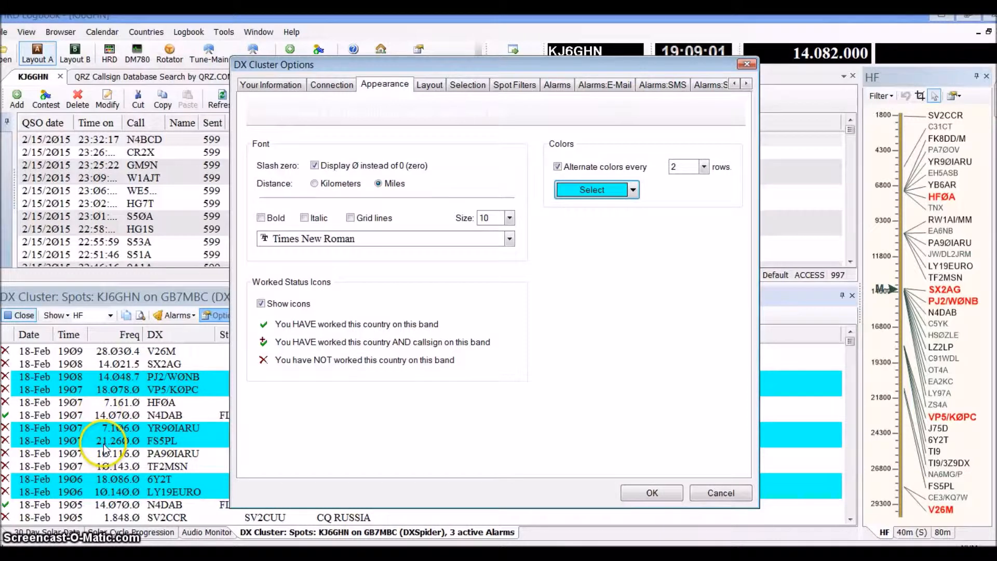
Compare the DX Cluster layout fields with the spot list's columns, and review the spot selection and spot filter options
click(436, 86)
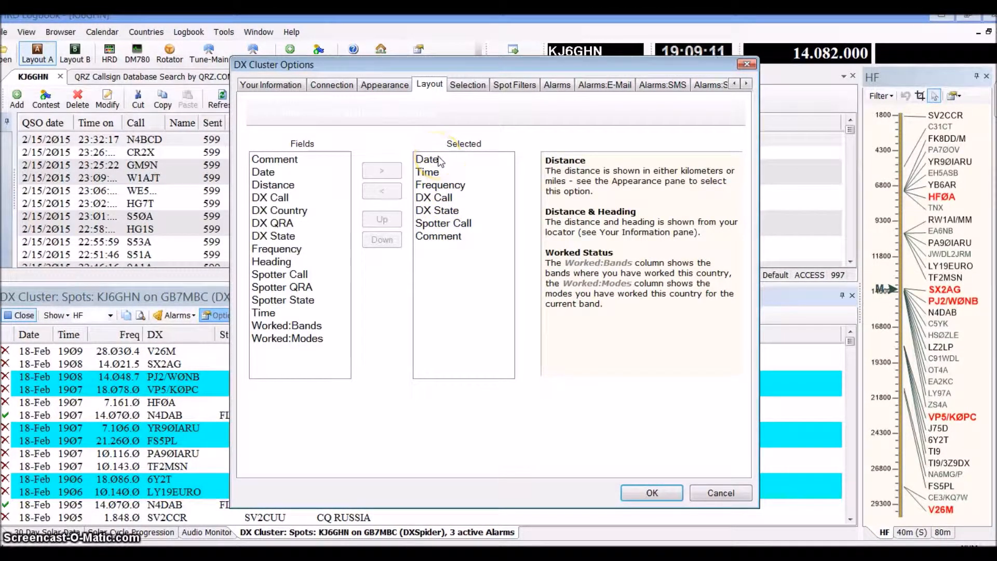
drag(471, 61, 466, 357)
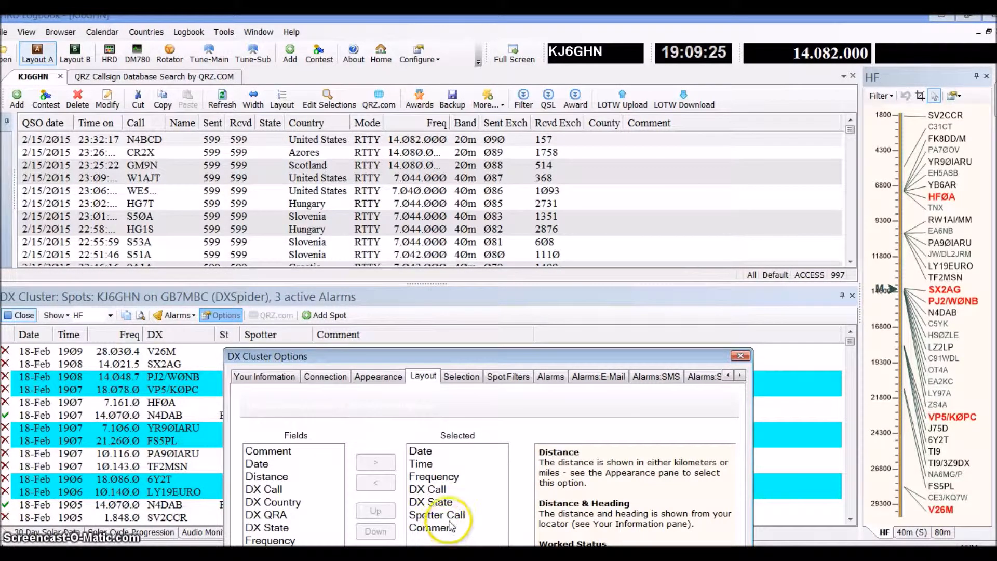
drag(441, 356, 489, 20)
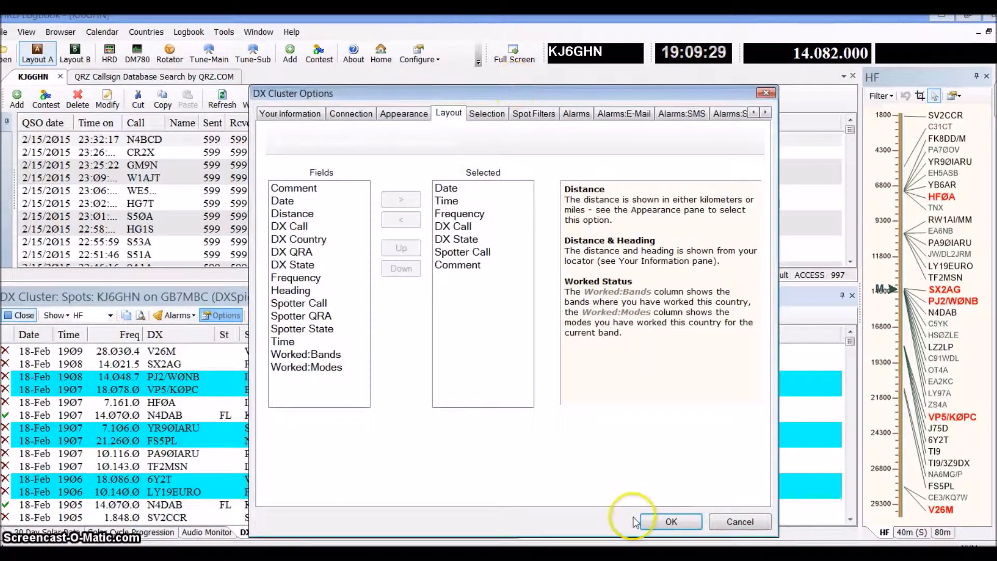
click(495, 114)
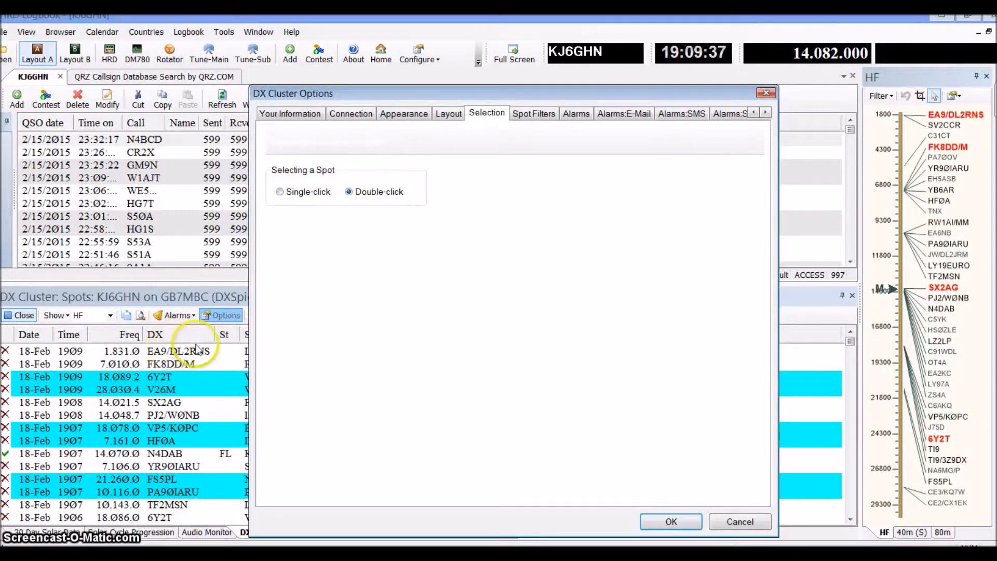
click(547, 114)
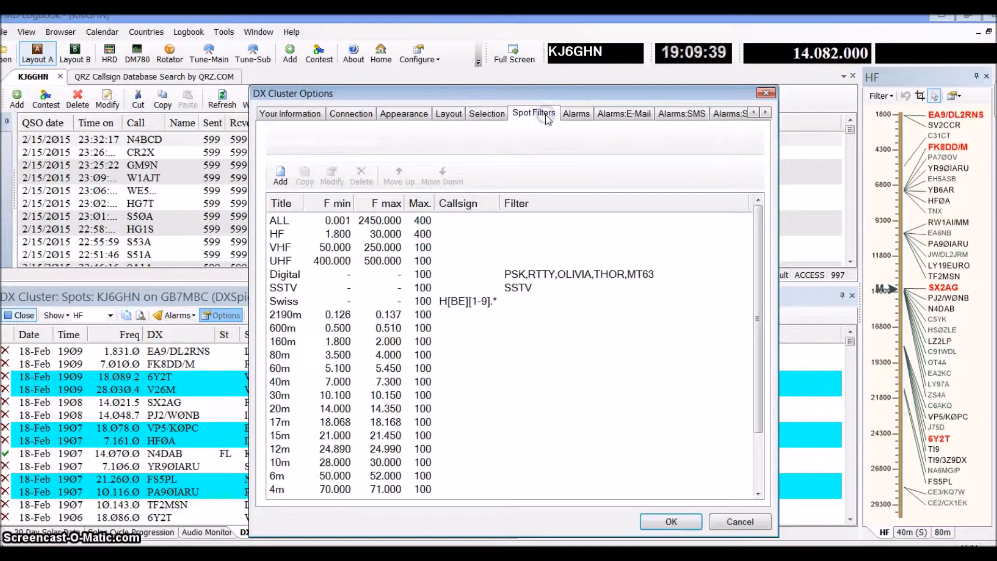
Review the DX Cluster alarms, look through a new alarm definition's fields and country list, and cancel without adding it
click(577, 113)
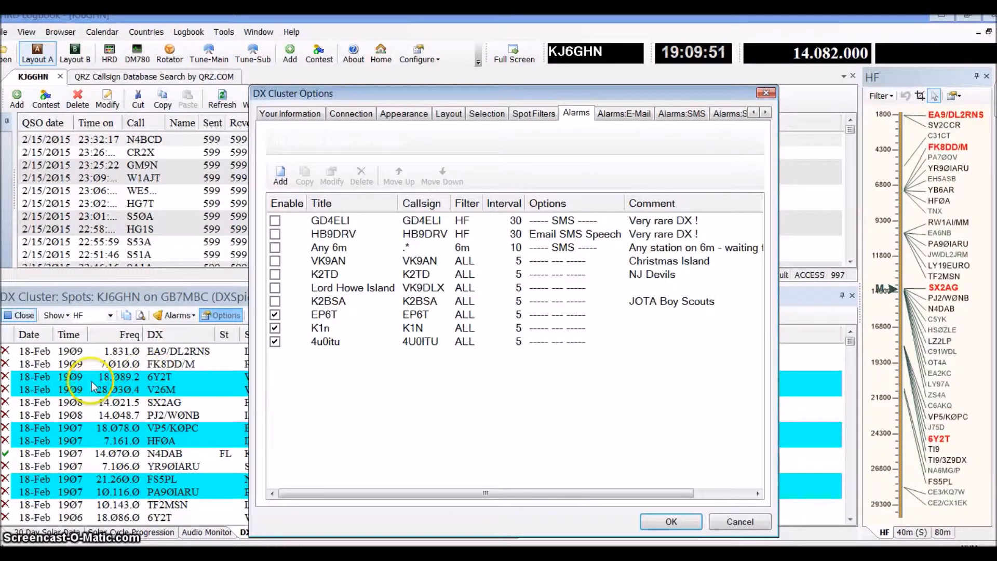
click(279, 182)
click(327, 231)
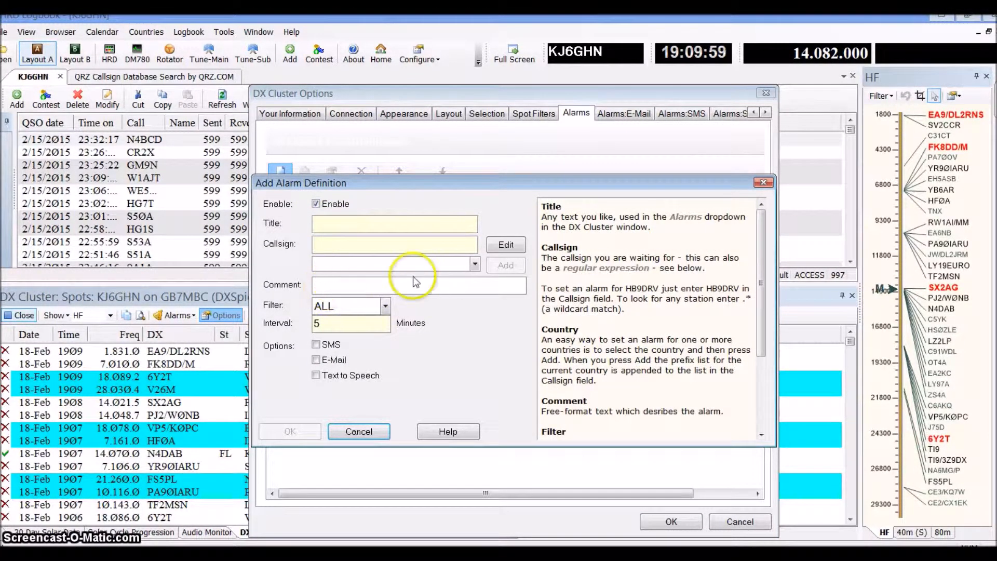
click(475, 264)
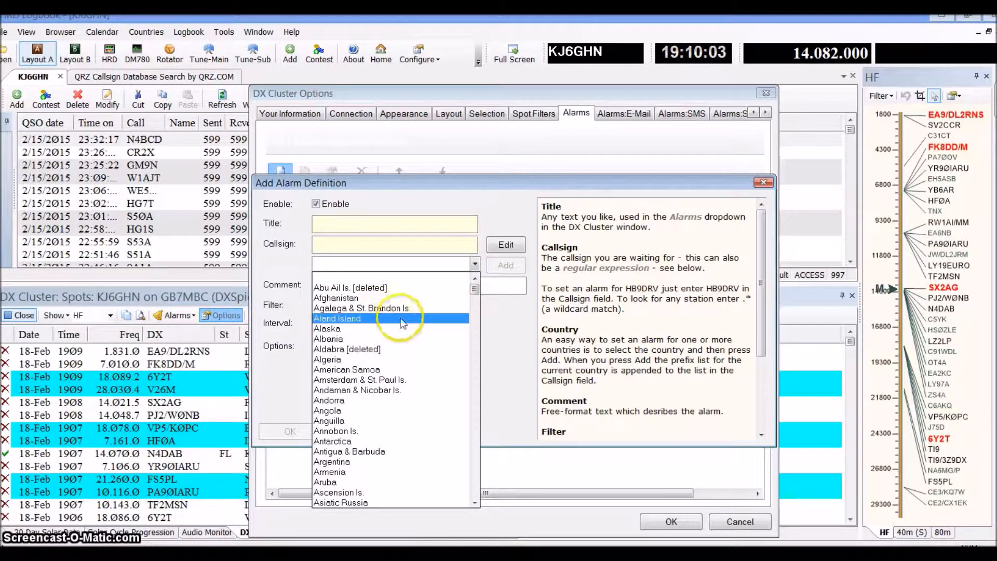
click(497, 327)
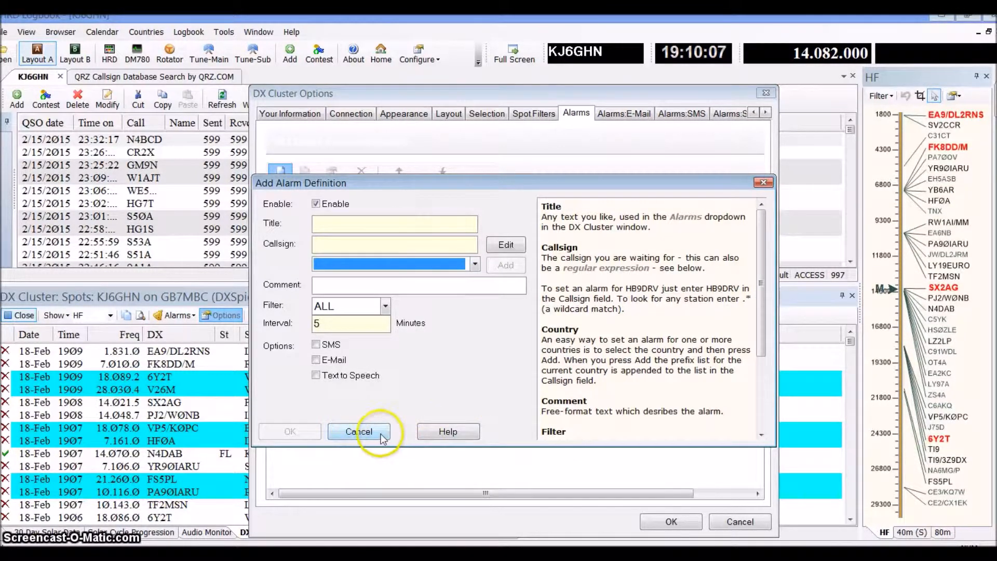
click(359, 431)
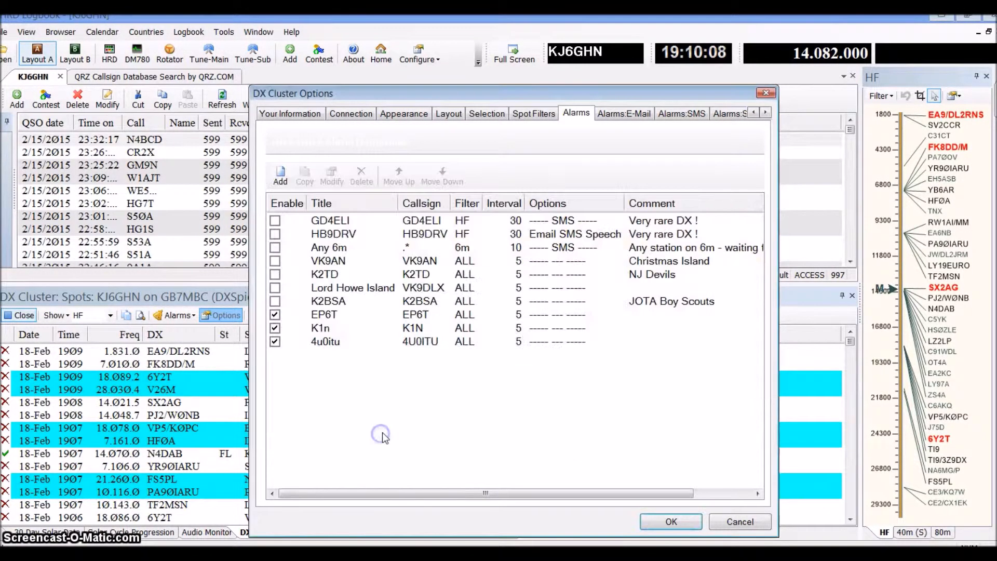
Review the EP6T alarm's definition without modifying it, and close the DX Cluster options
double_click(337, 320)
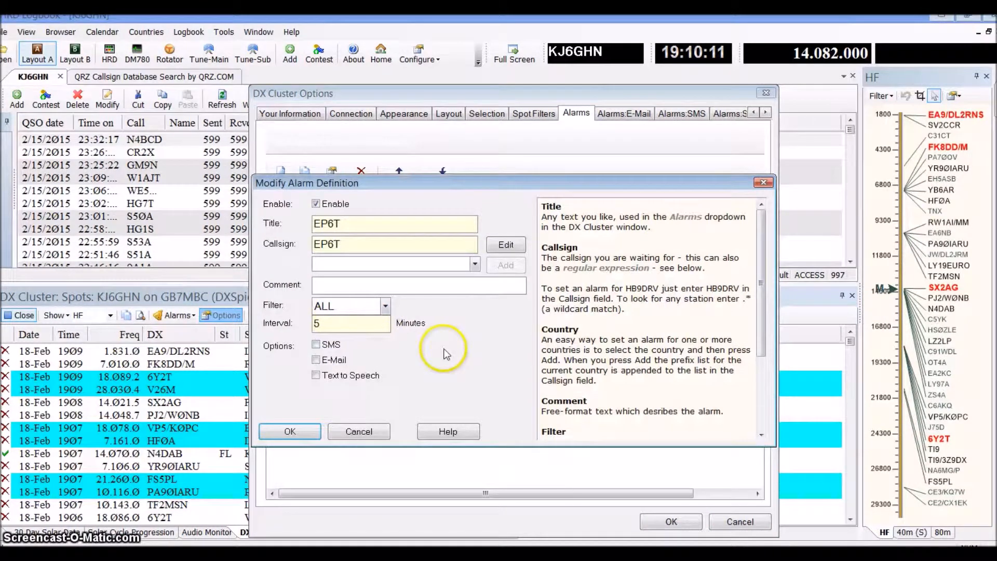
click(359, 432)
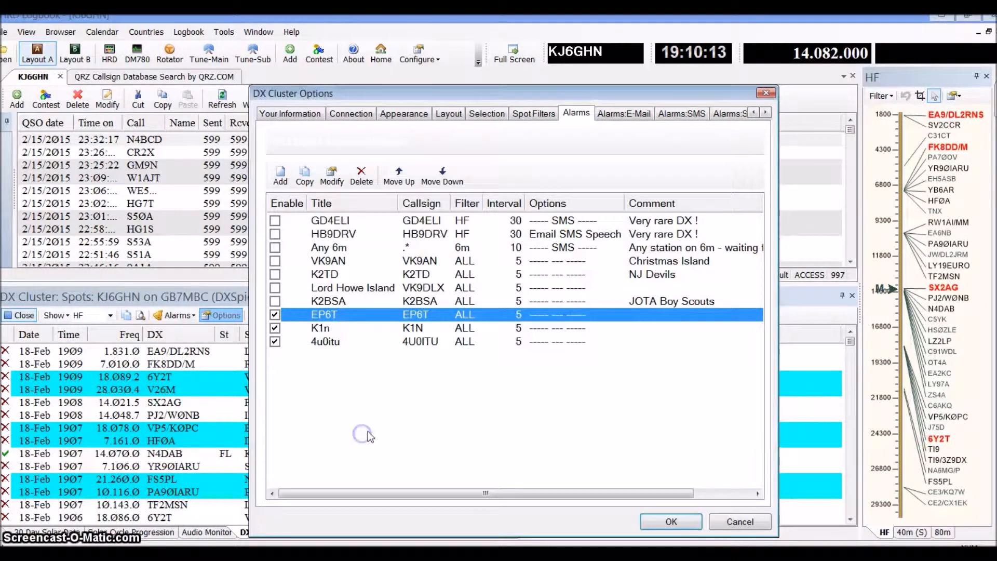
click(764, 94)
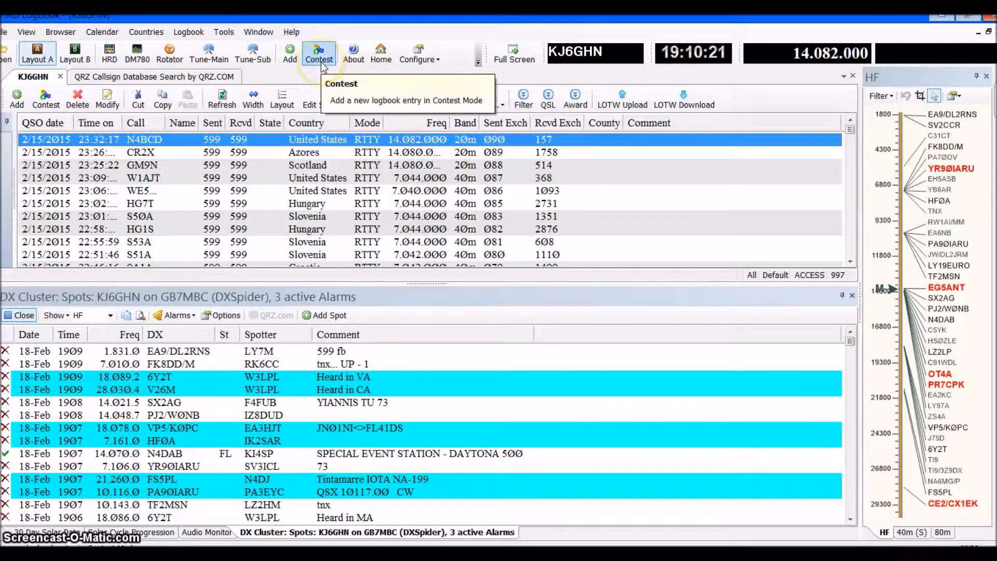
Open the My Station configuration, review the first station profile's values, and close it
click(438, 61)
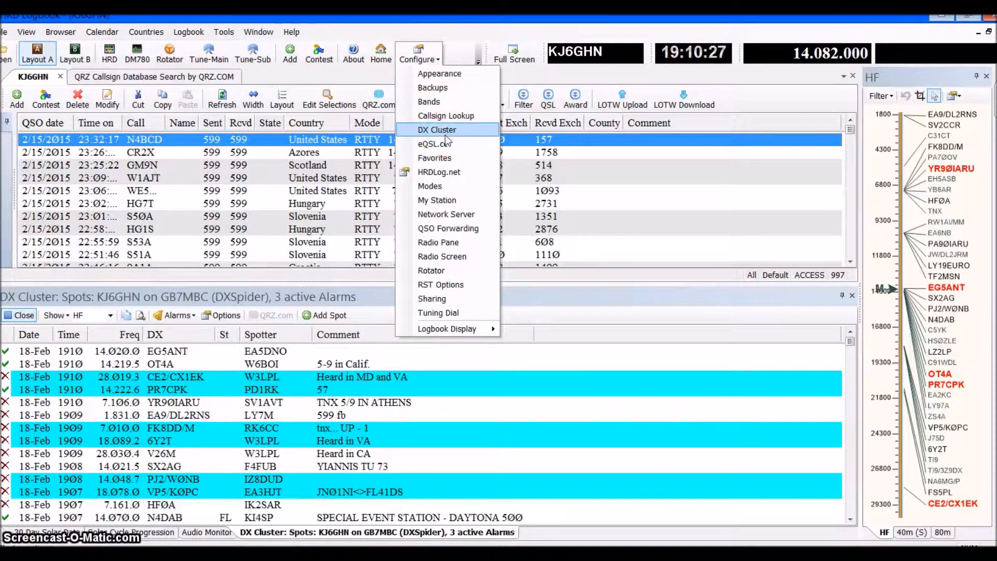
click(447, 199)
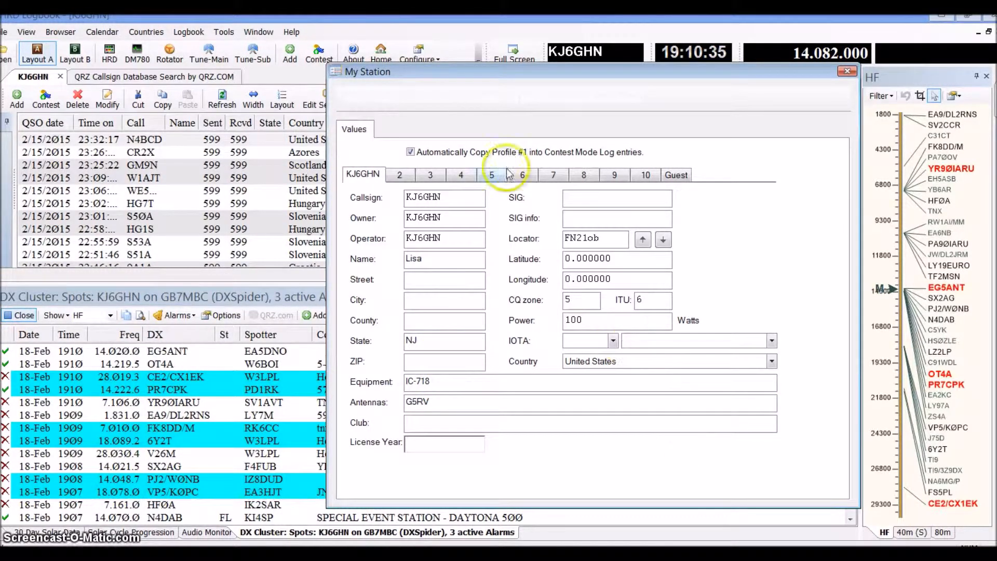
click(846, 72)
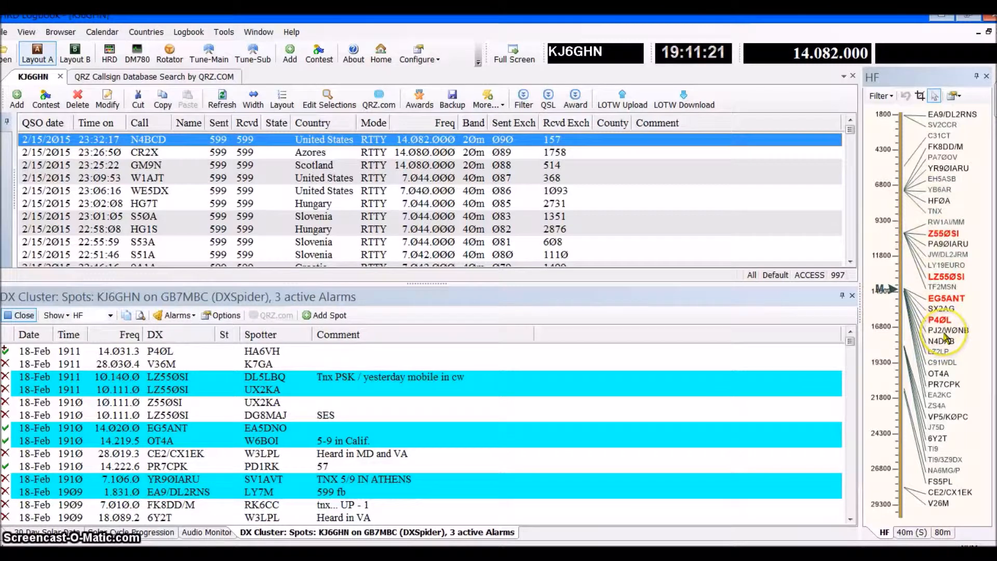
Tune the radio from the HF band map to the spots at 14.048.7, 10.140.0 and finally 14.020.0 MHz
click(944, 335)
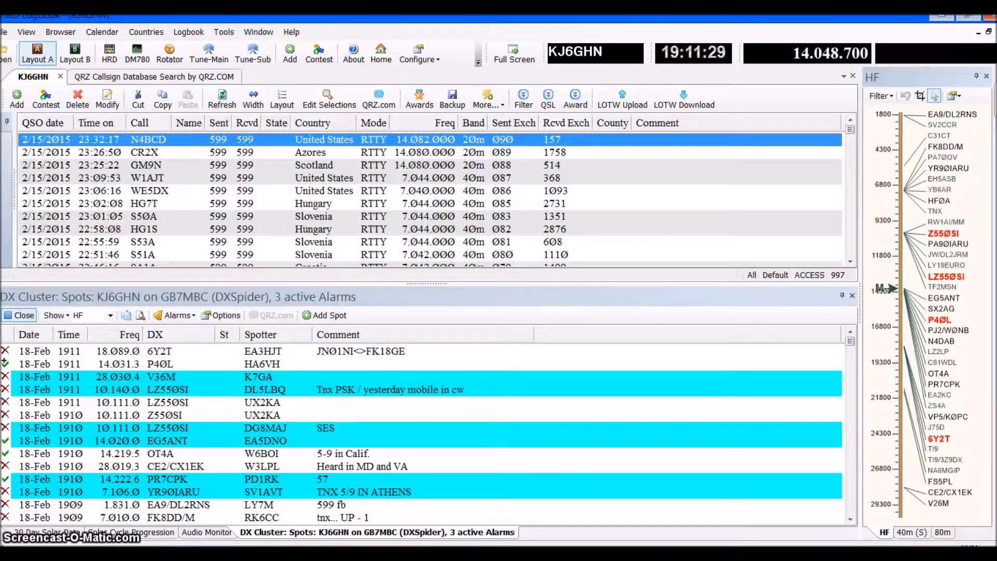
click(946, 289)
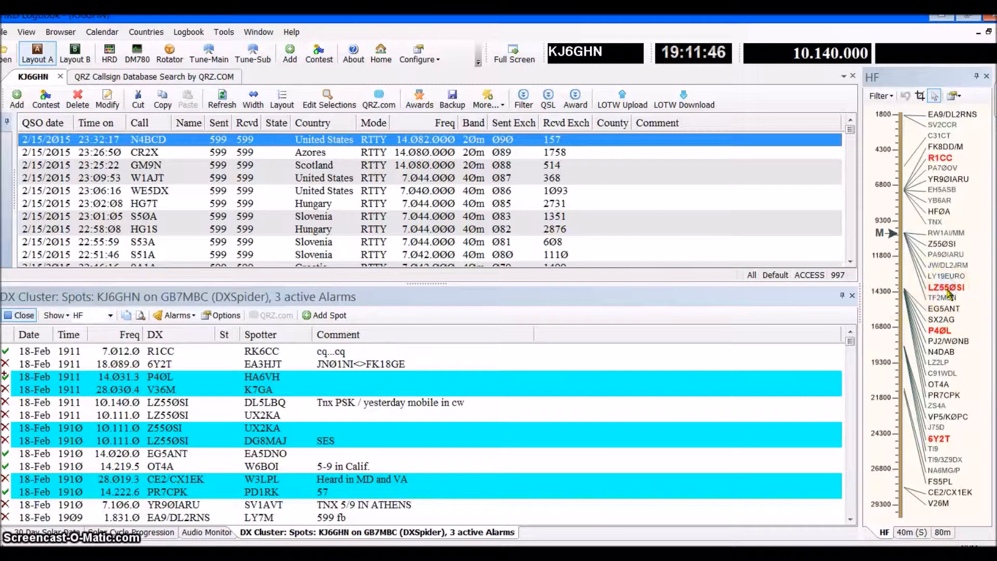
click(946, 291)
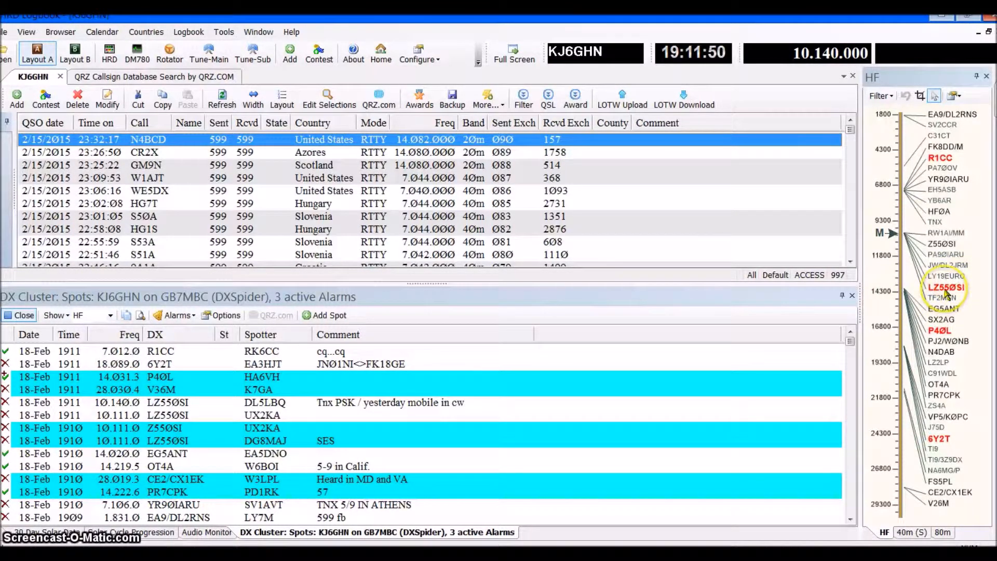
click(942, 310)
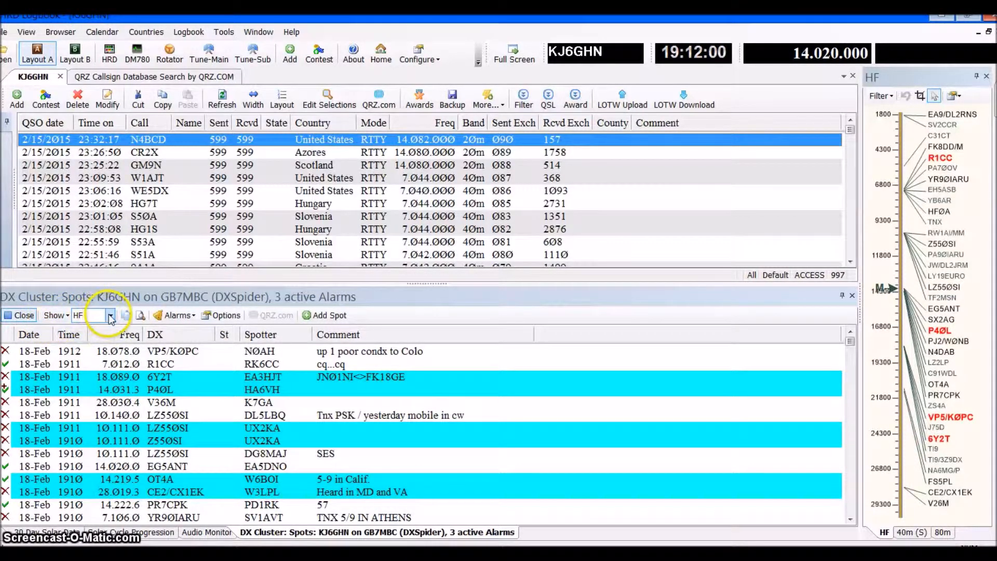
Disconnect from the DX Cluster, look through the list of available nodes, and reconnect to GB7MBC
click(19, 320)
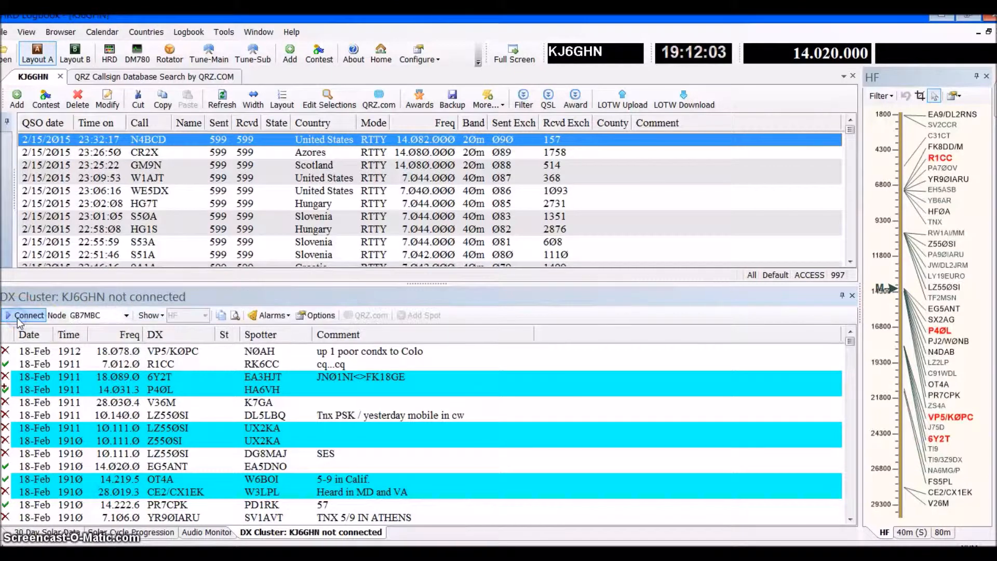
click(126, 316)
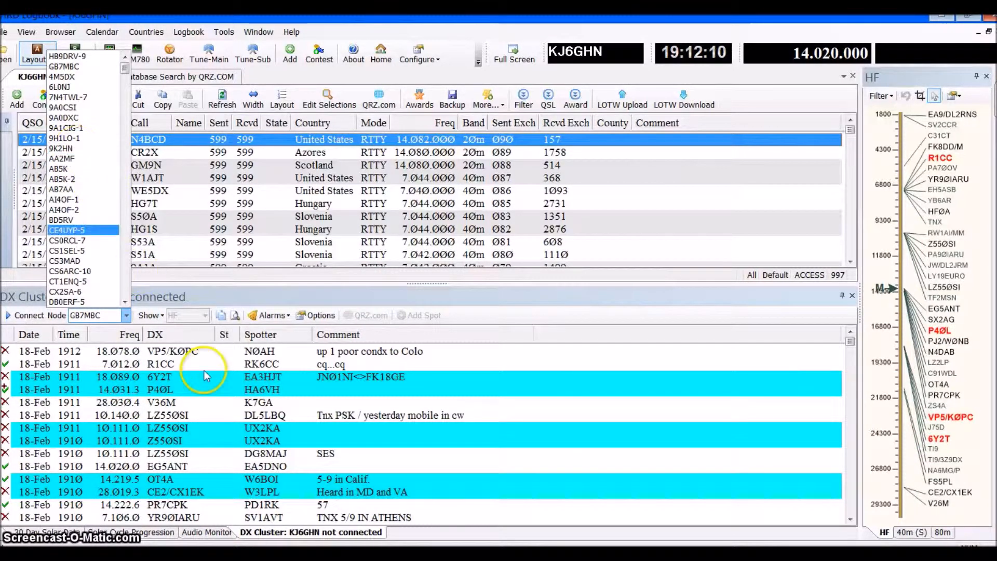
click(23, 315)
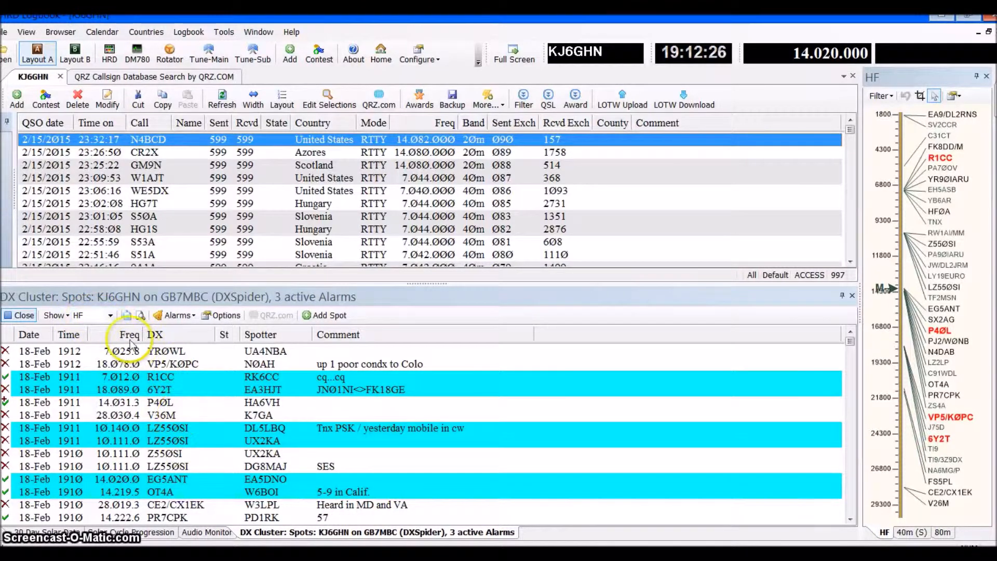
View the DX Cluster spots filtered by Digital and by 80m, and return the filter to HF
click(110, 315)
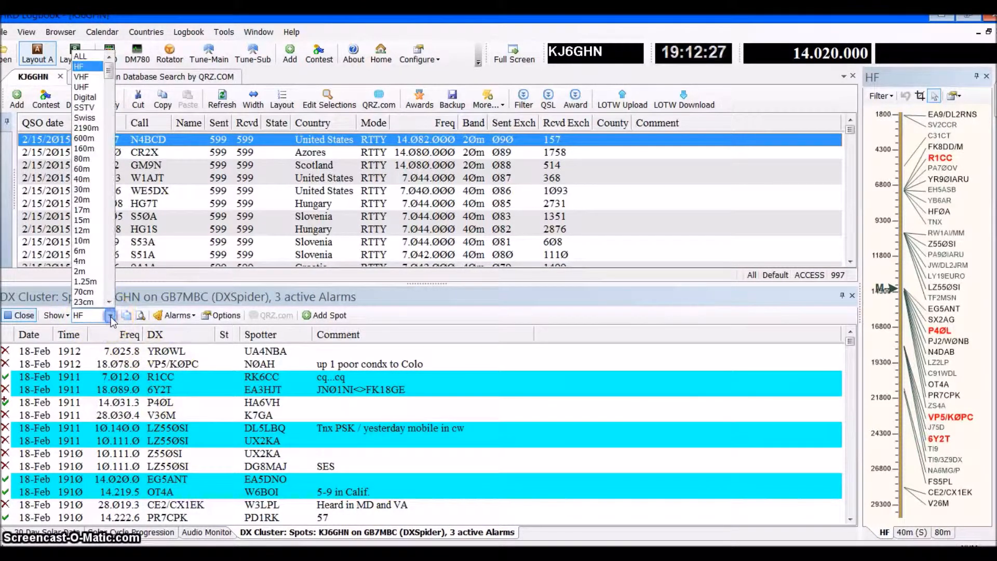
click(86, 97)
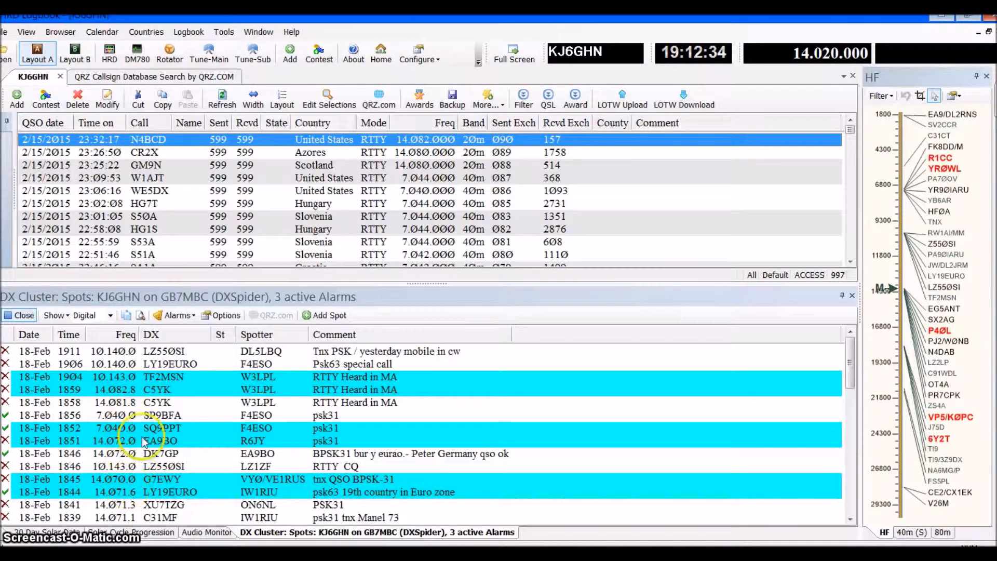
click(110, 315)
click(81, 158)
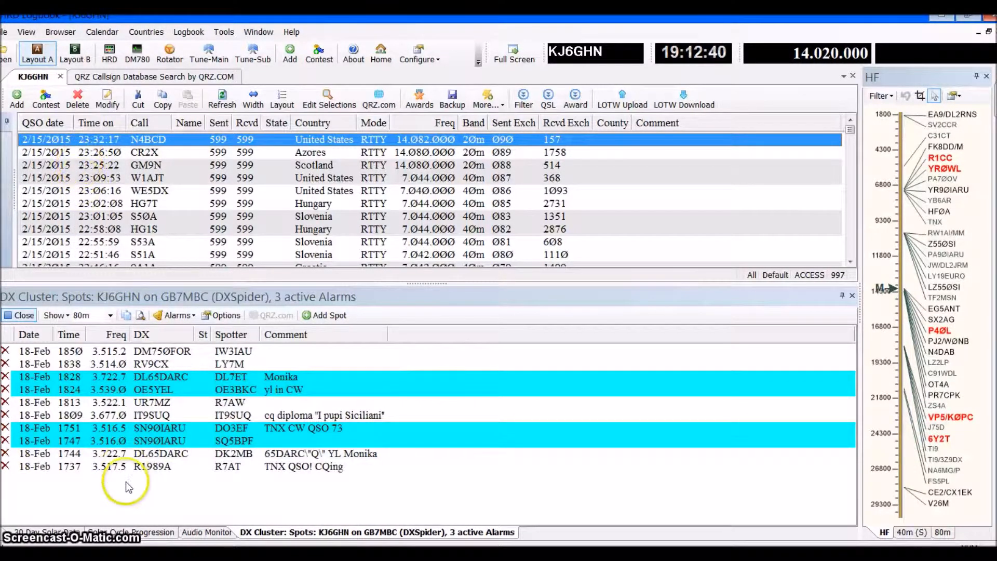
click(110, 316)
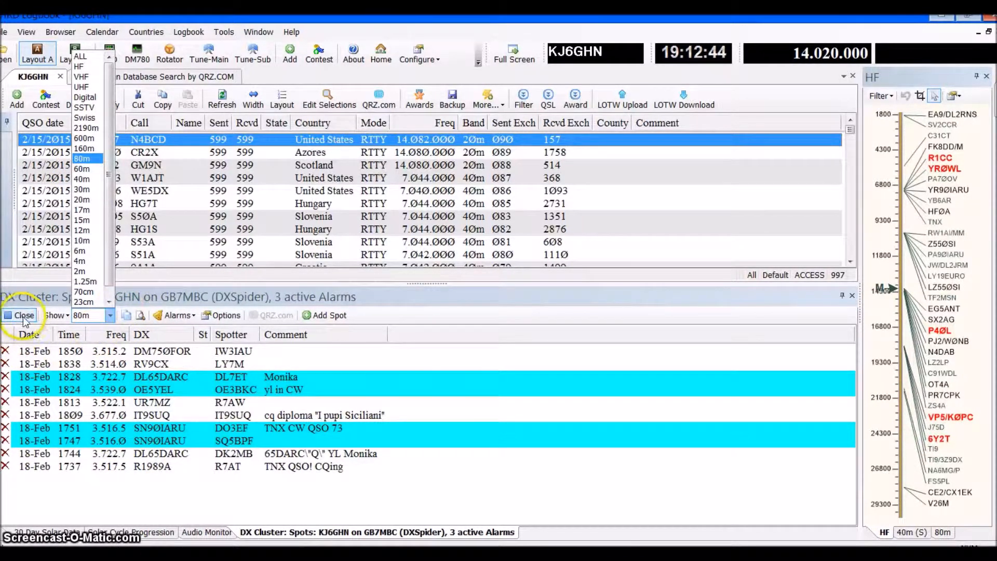
click(79, 68)
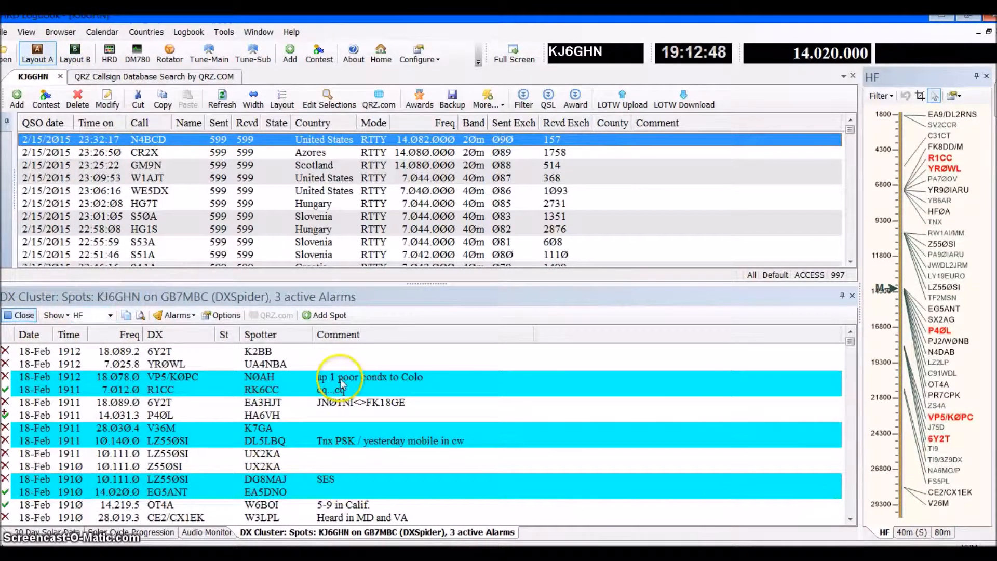